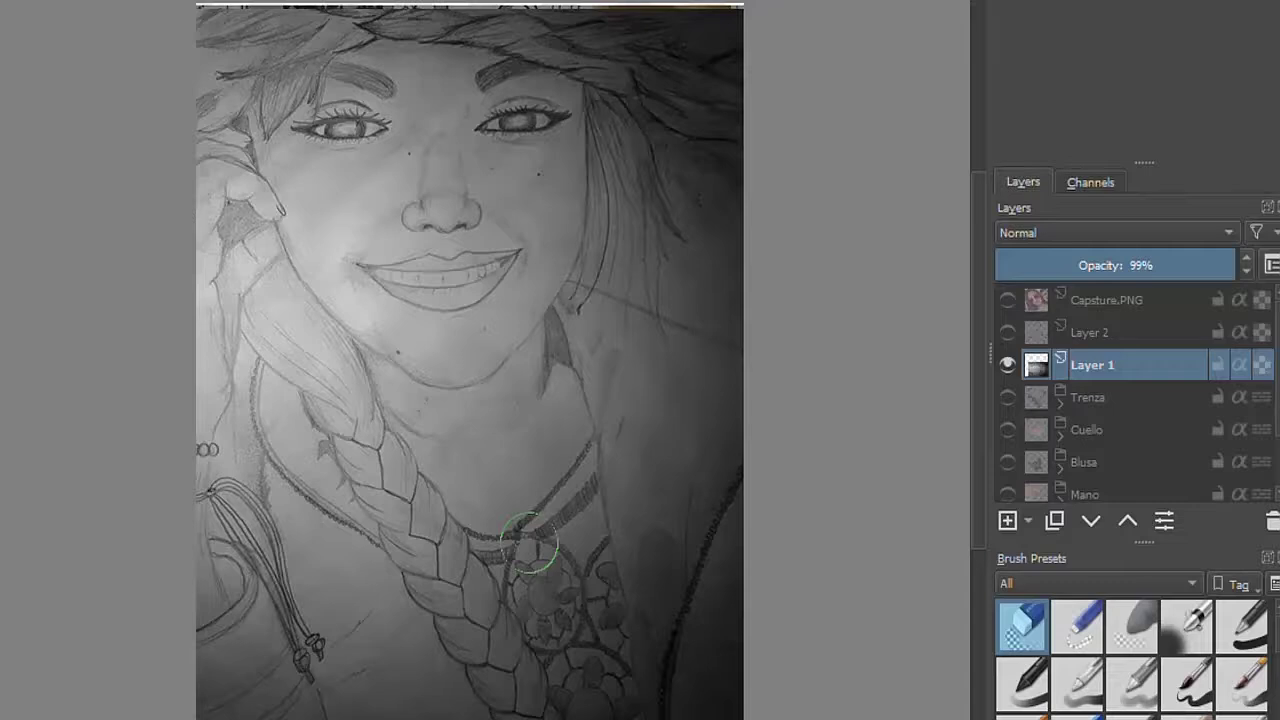
Select Layer 2 and show its black line art over the pencil sketch.
left_click(1092, 332)
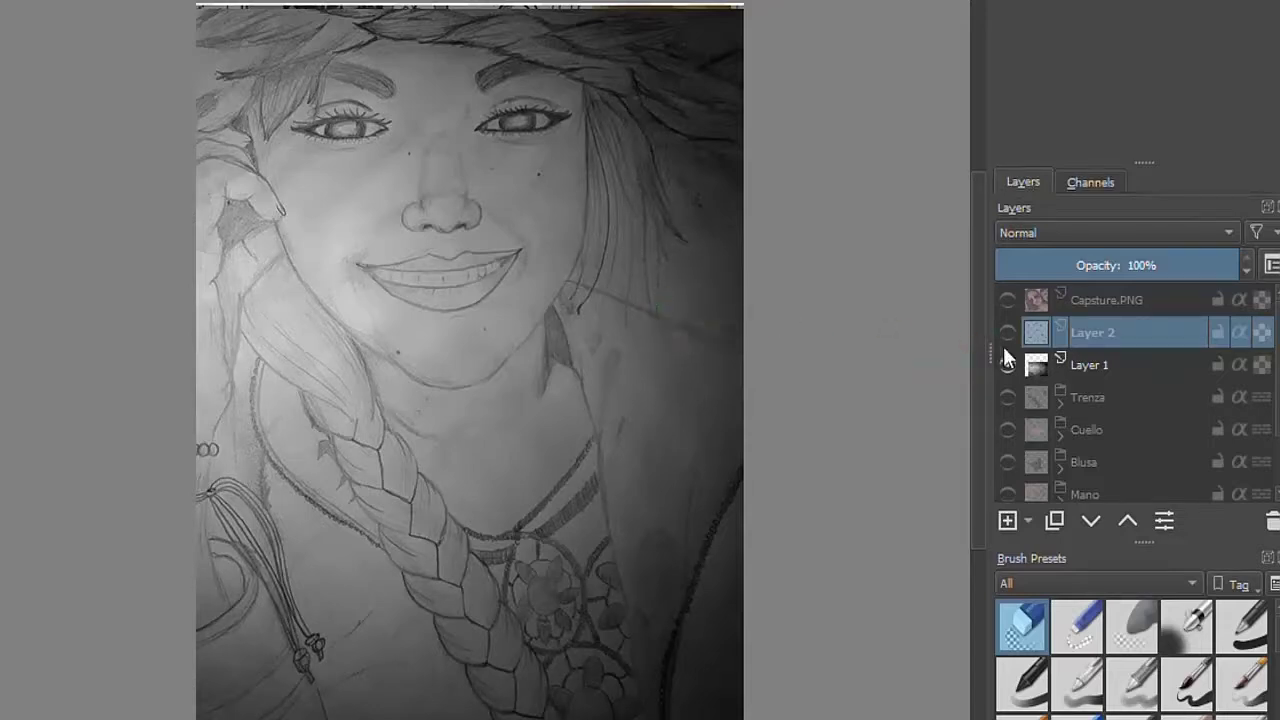
left_click(1006, 334)
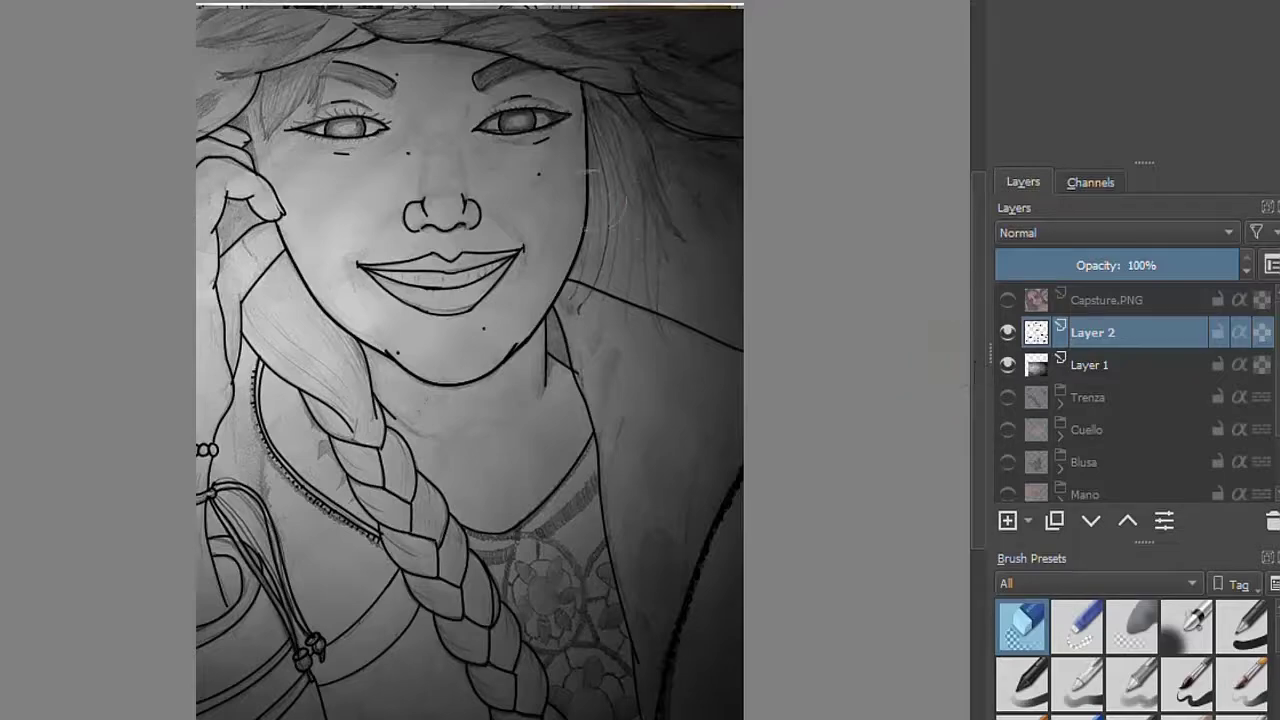
Hide the Layer 1 pencil sketch and erase a short stray piece of the right neck line.
left_click(1007, 364)
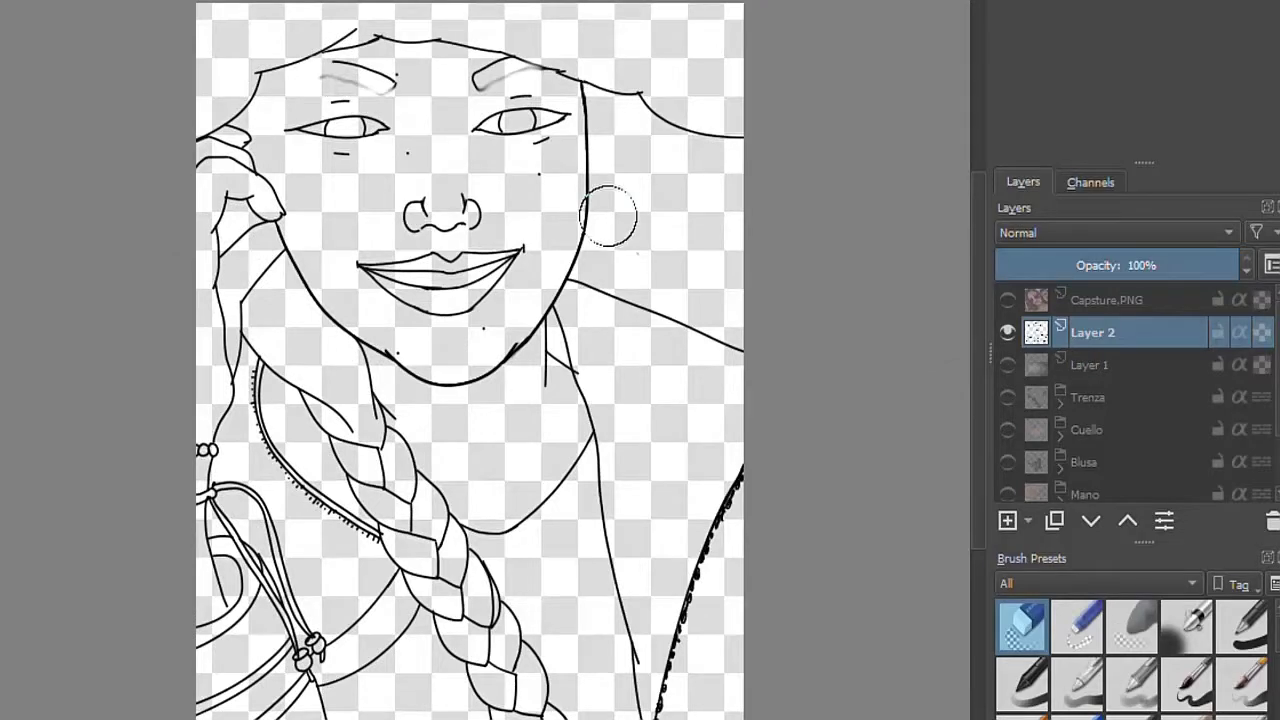
left_click(577, 395)
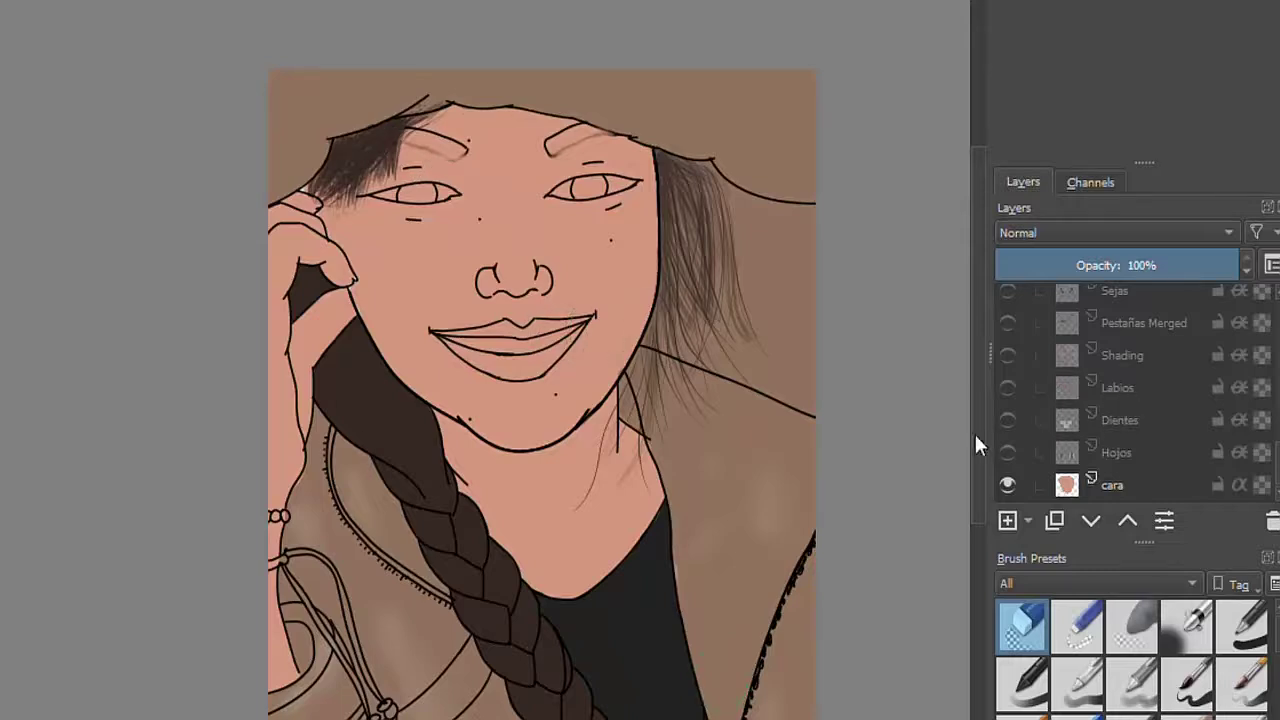
scroll(1090, 430, "up", 2)
scroll(1094, 430, "up", 2)
scroll(1094, 430, "up", 2)
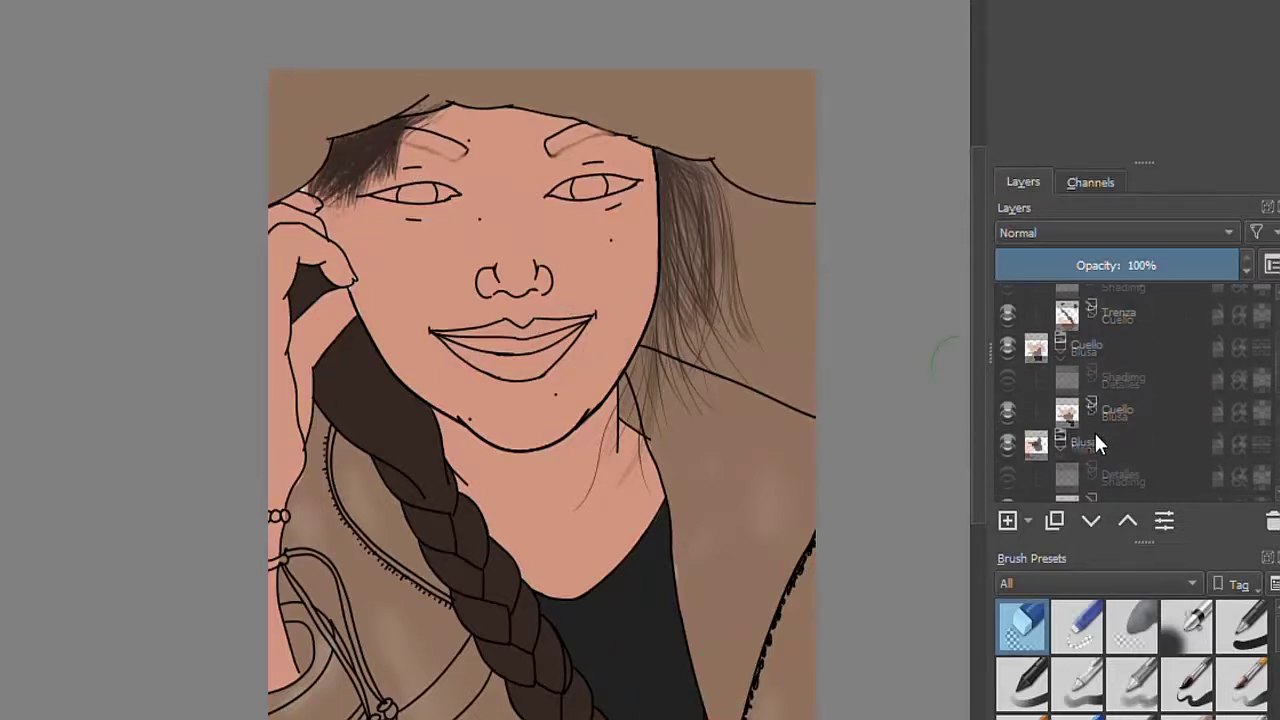
scroll(1094, 430, "up", 2)
scroll(1094, 441, "down", 2)
scroll(1094, 441, "down", 2)
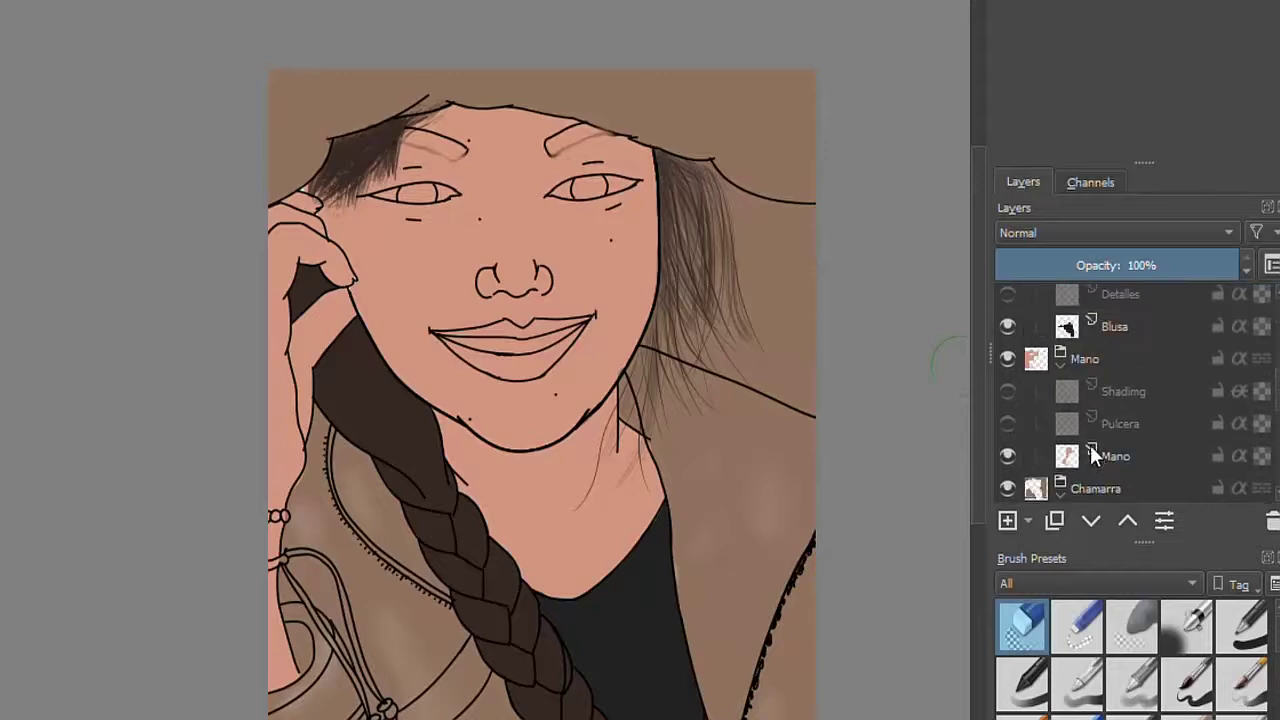
scroll(1090, 445, "down", 2)
scroll(1089, 442, "down", 2)
left_click(1007, 484)
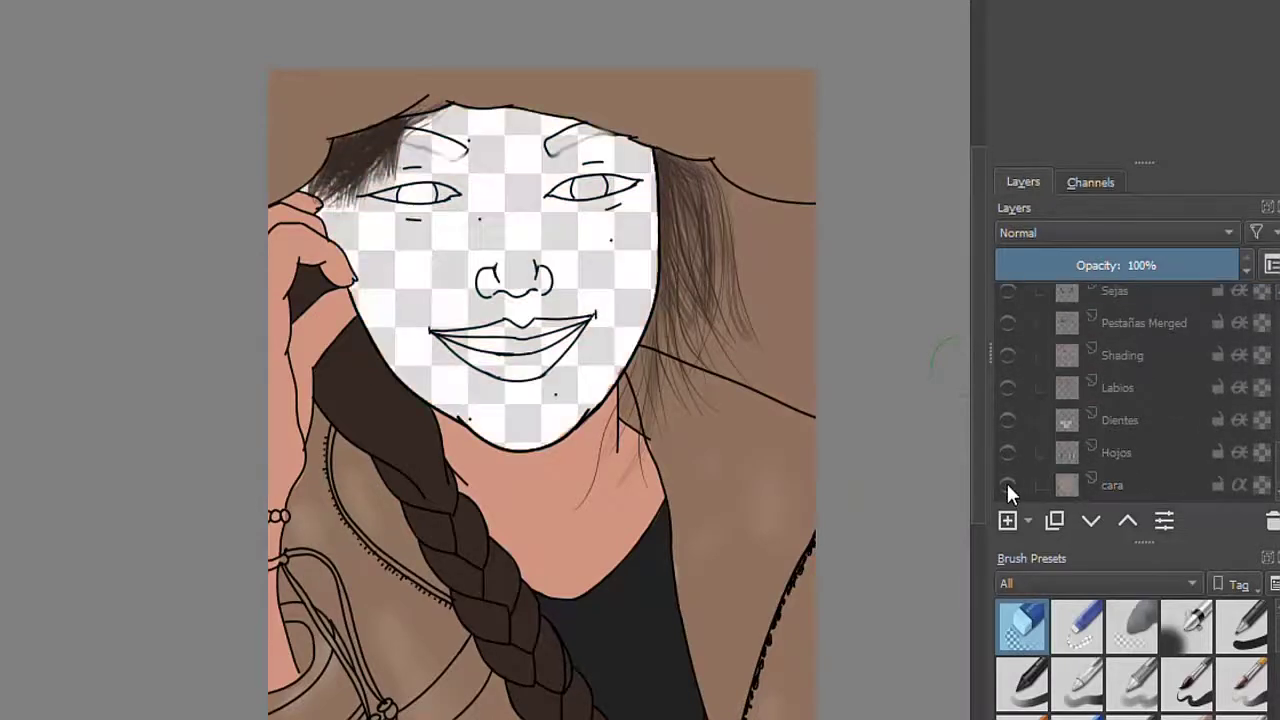
left_click(1007, 484)
scroll(1013, 448, "up", 2)
scroll(1013, 447, "up", 2)
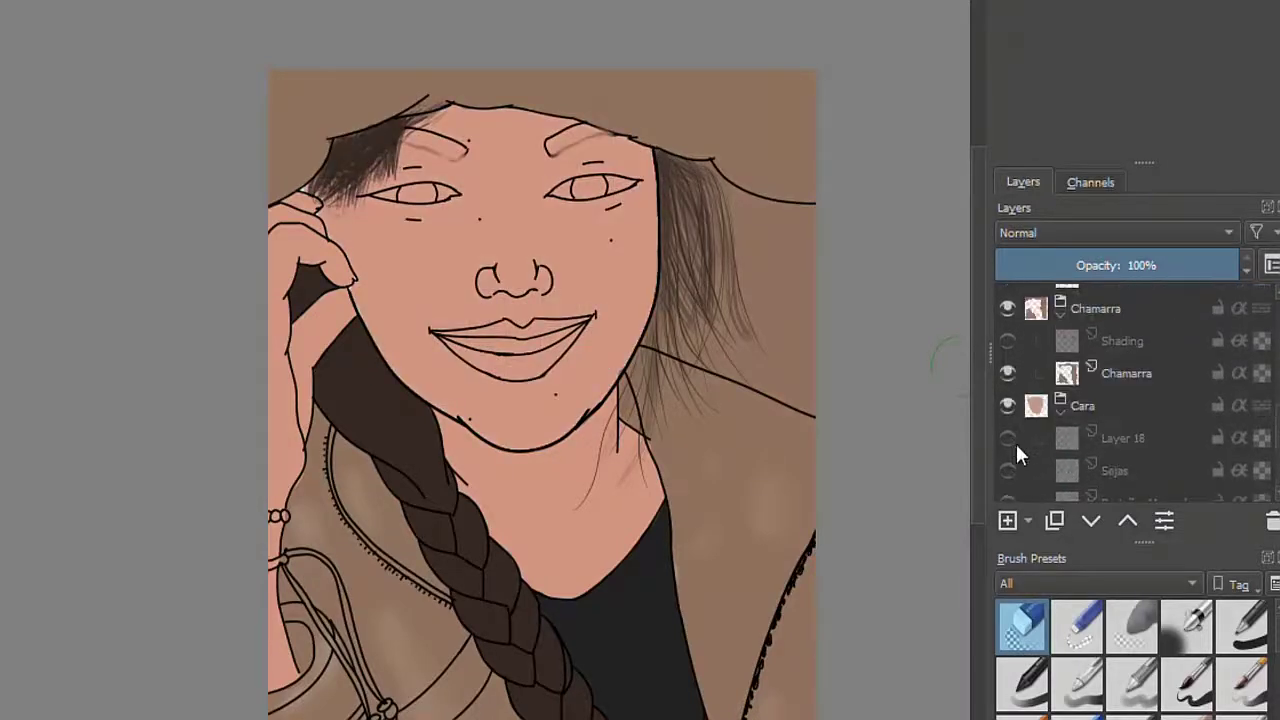
left_click(1007, 373)
left_click(1007, 373)
scroll(1030, 385, "up", 3)
scroll(1037, 398, "up", 3)
left_click(1007, 449)
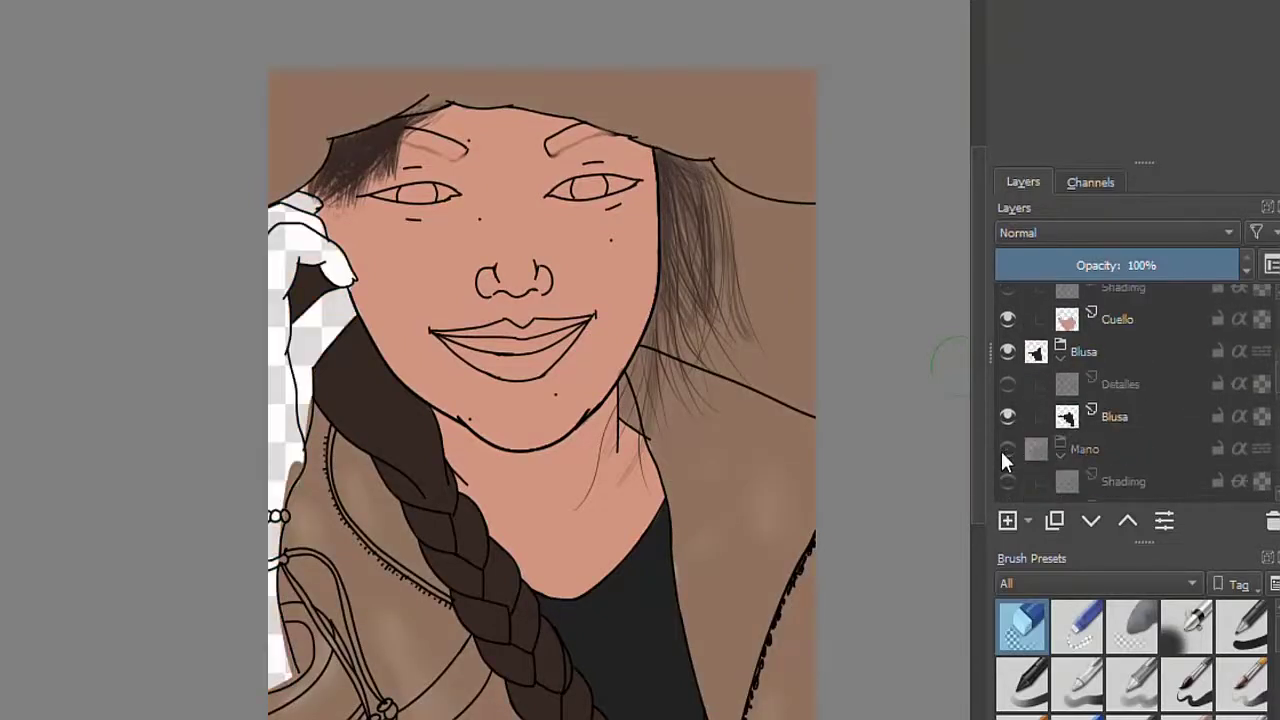
left_click(1007, 449)
left_click(1007, 351)
left_click(1007, 351)
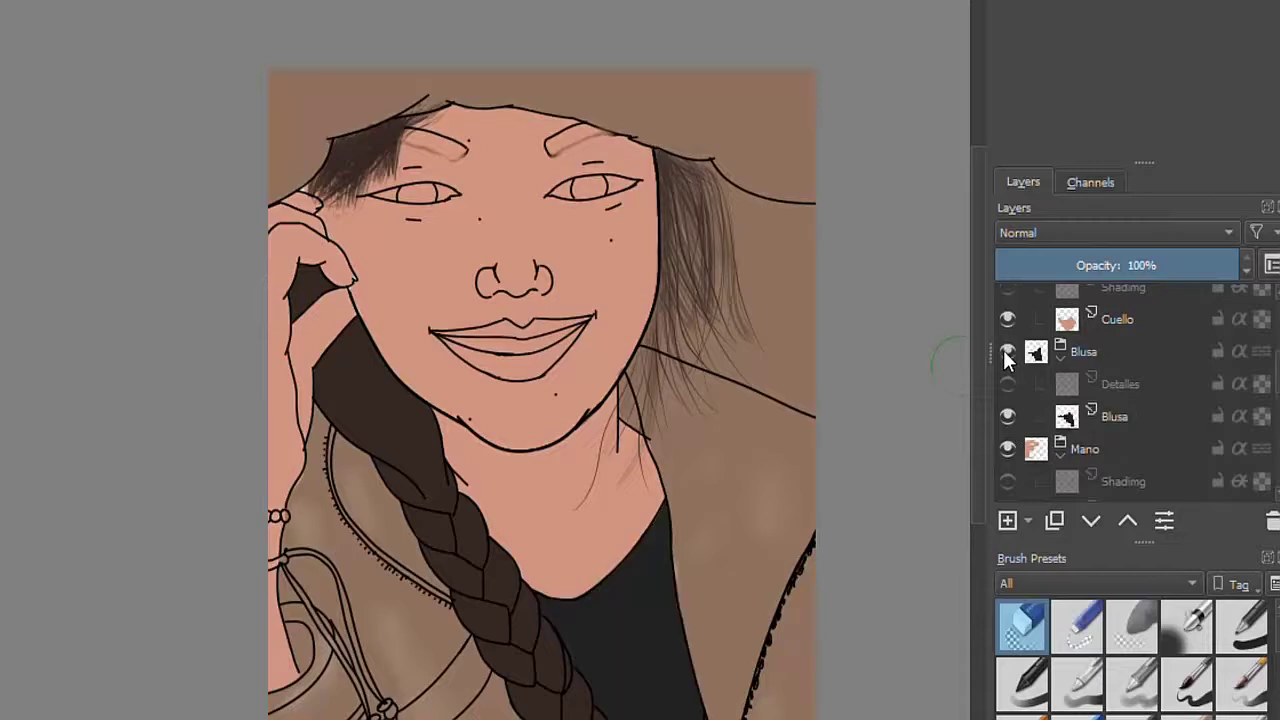
scroll(1078, 393, "up", 3)
left_click(1007, 337)
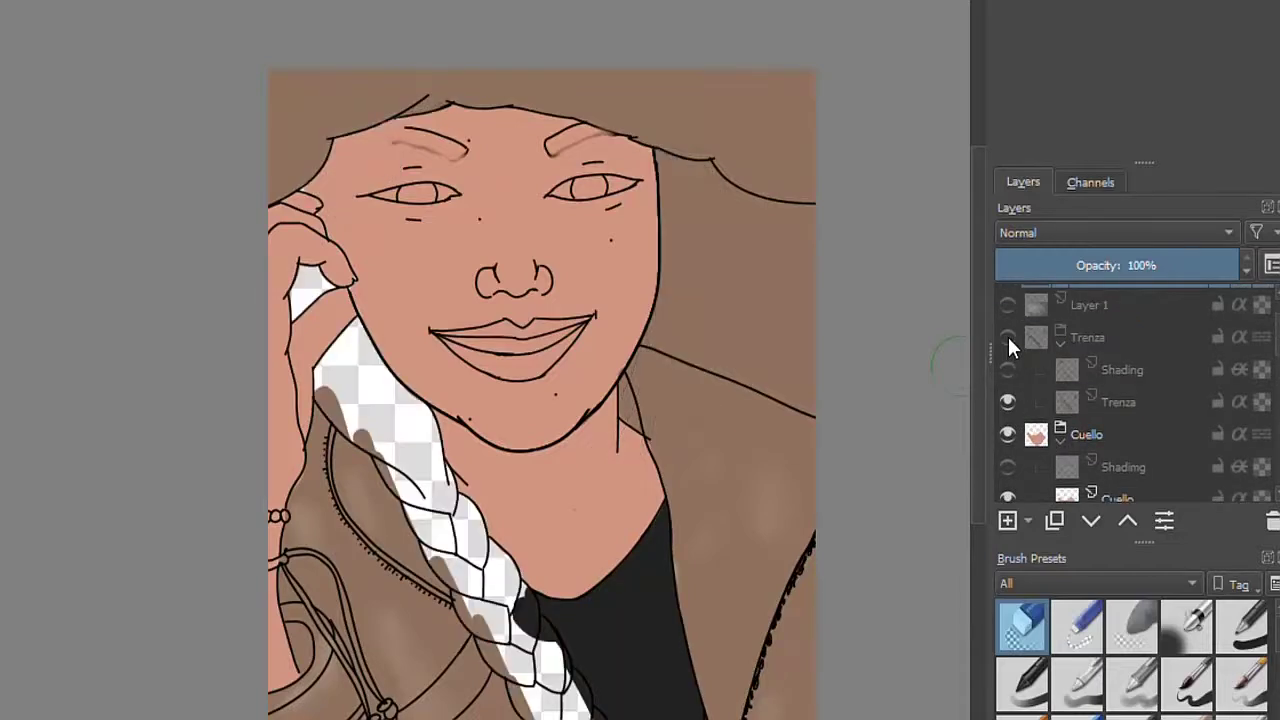
left_click(1007, 336)
scroll(1089, 410, "down", 5)
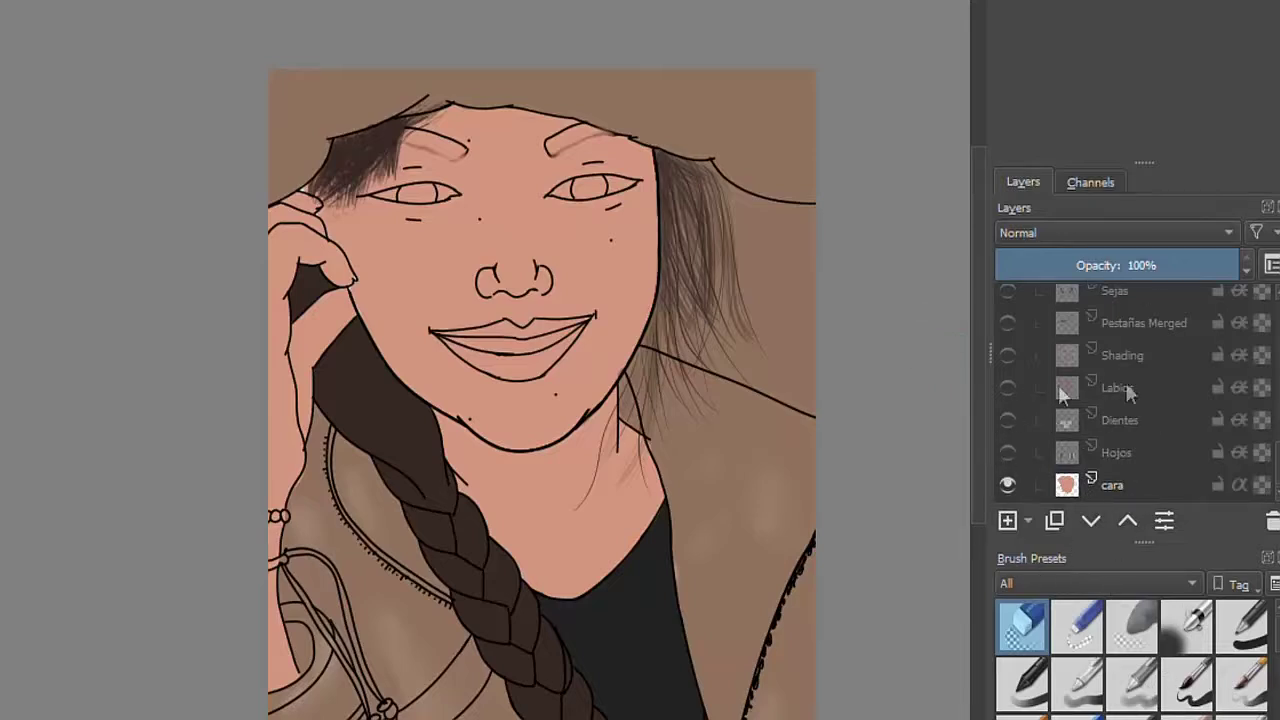
Show the Hojos eyes, Dientes teeth, Labios lips and face Shading layers.
left_click(1018, 453)
left_click(1009, 420)
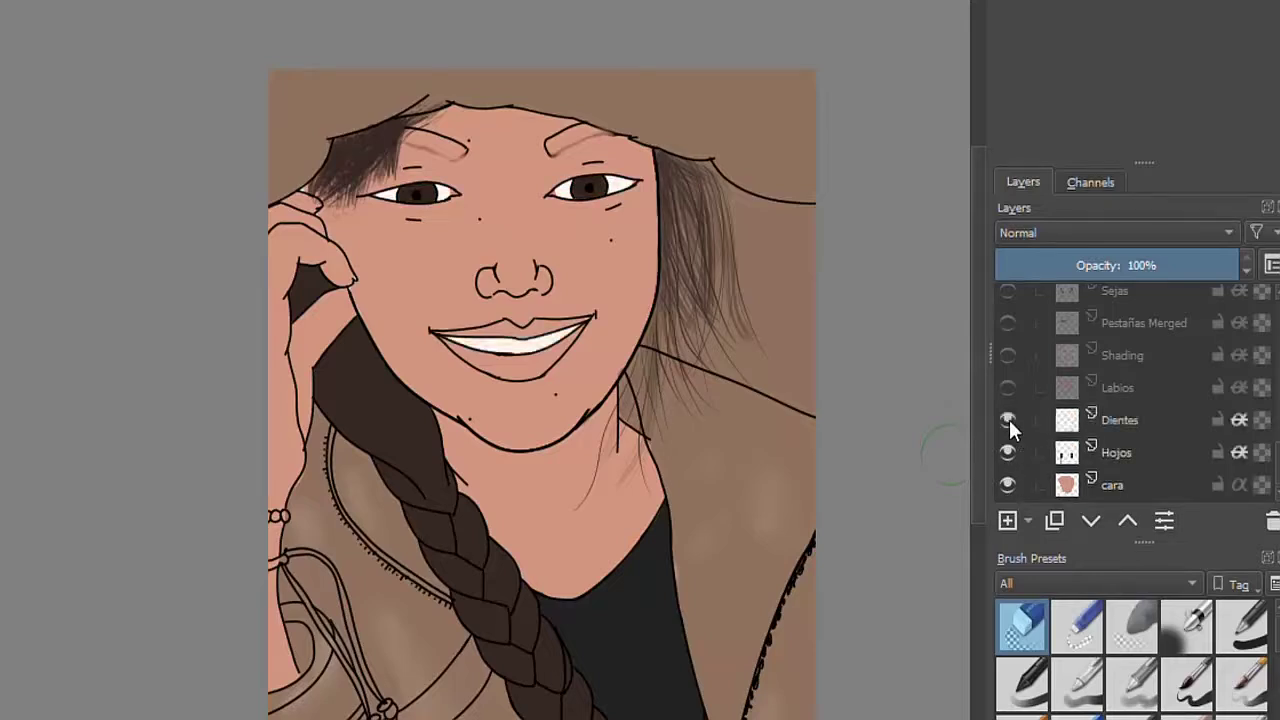
left_click(1008, 389)
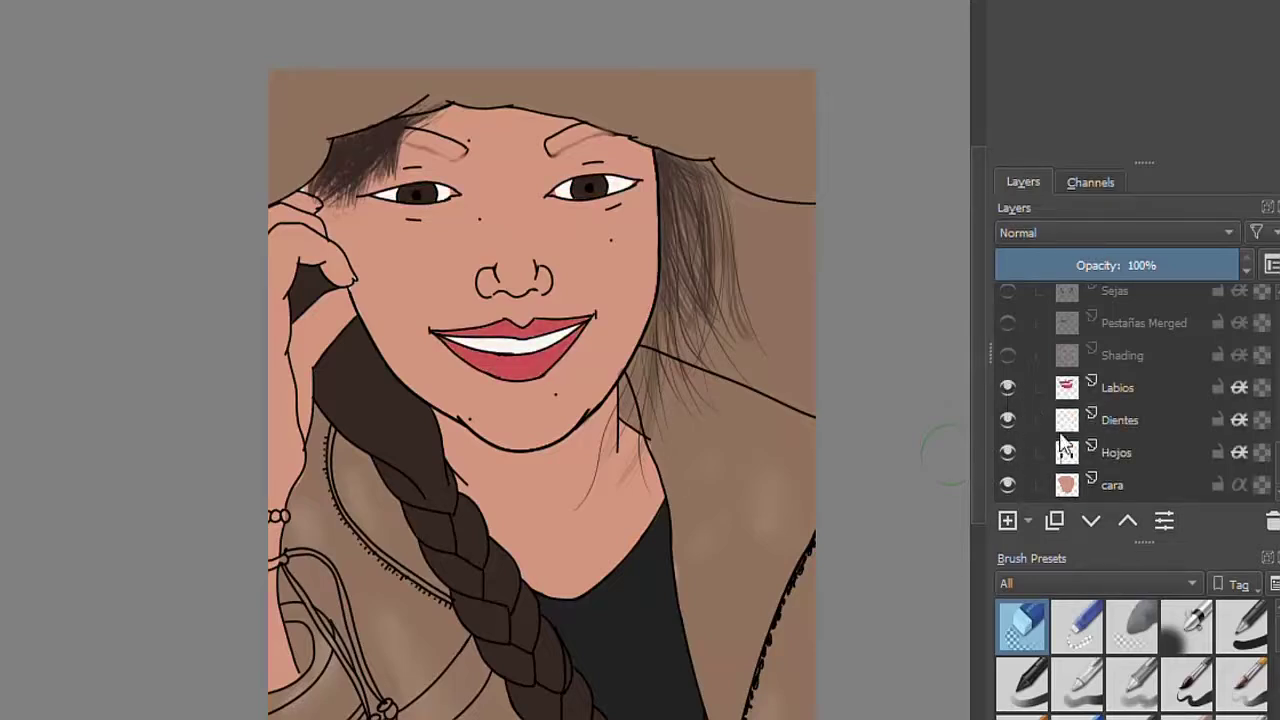
scroll(1066, 470, "up", 1)
scroll(1066, 475, "down", 1)
left_click(1012, 357)
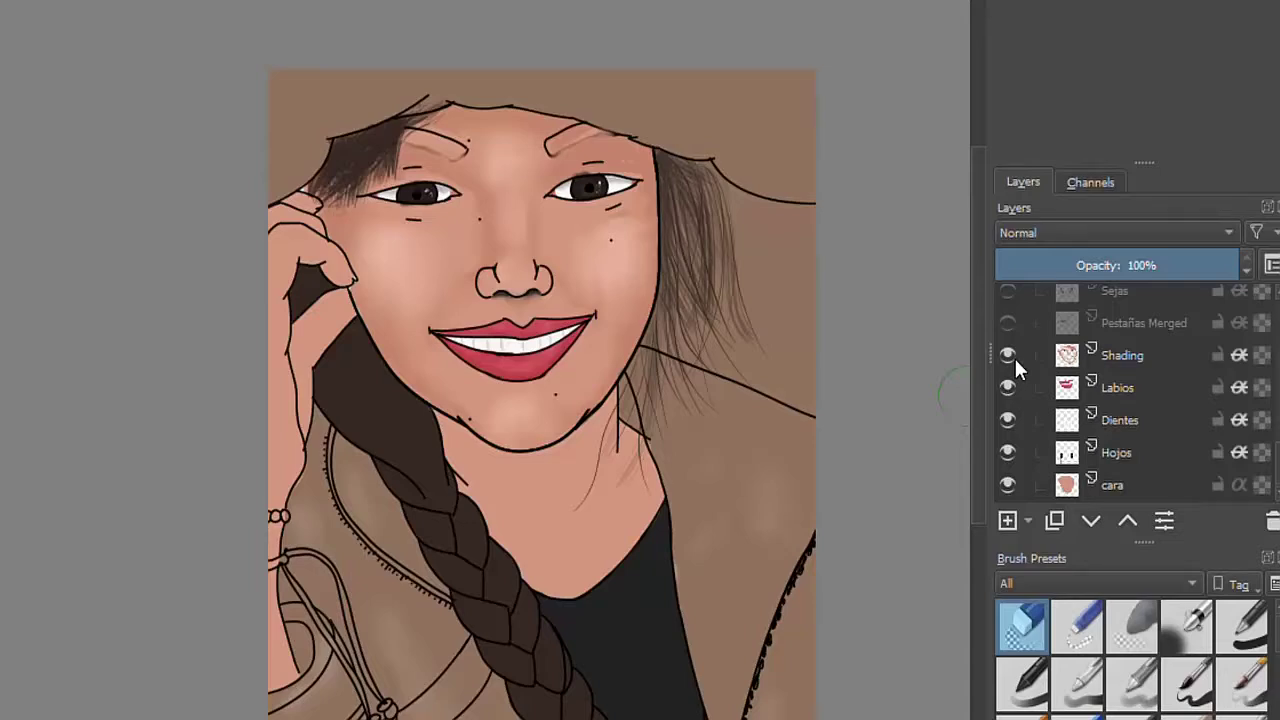
Show the eyelashes, the Sejas eyebrows and Layer 18 in the Cara group.
scroll(1124, 394, "up", 3)
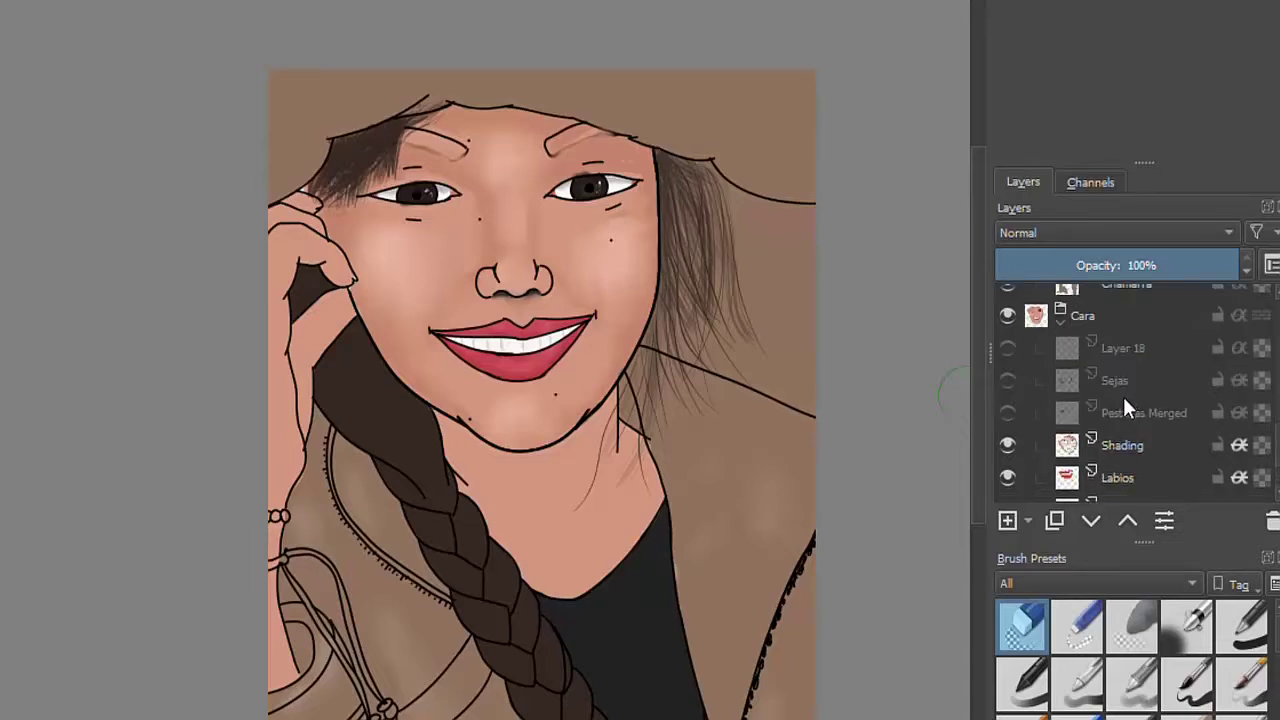
scroll(1122, 394, "down", 3)
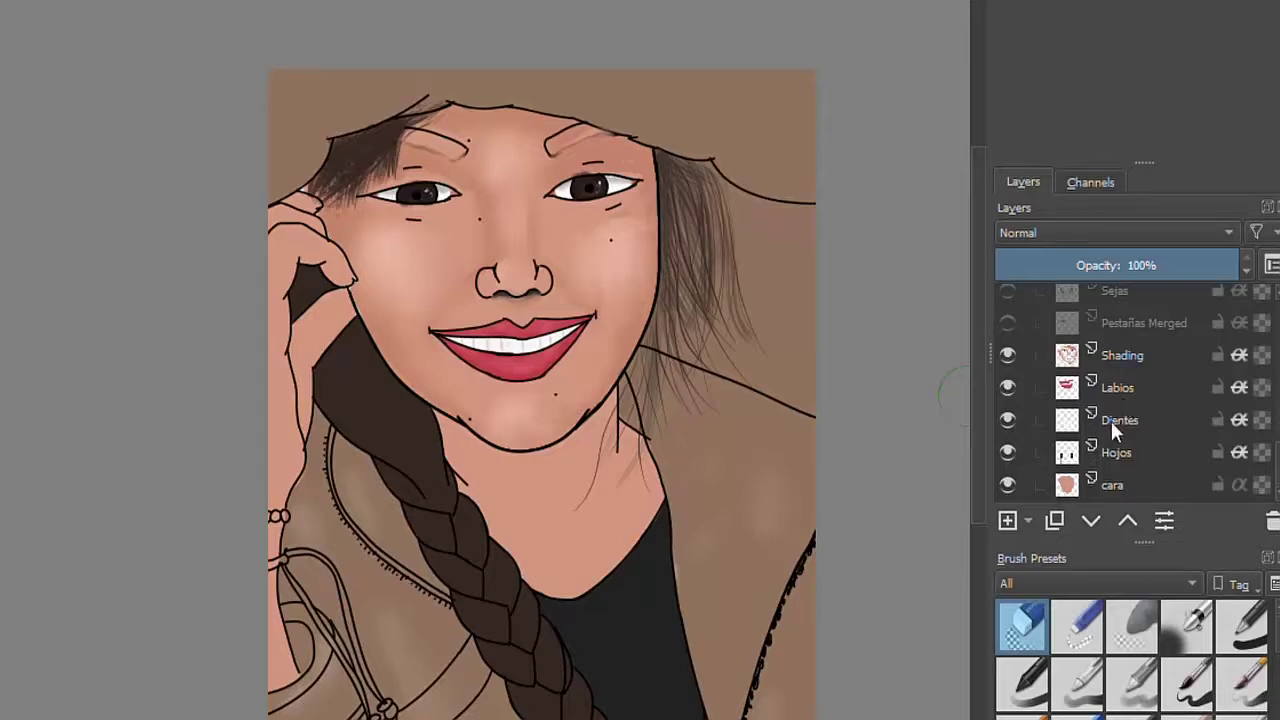
scroll(1110, 420, "up", 3)
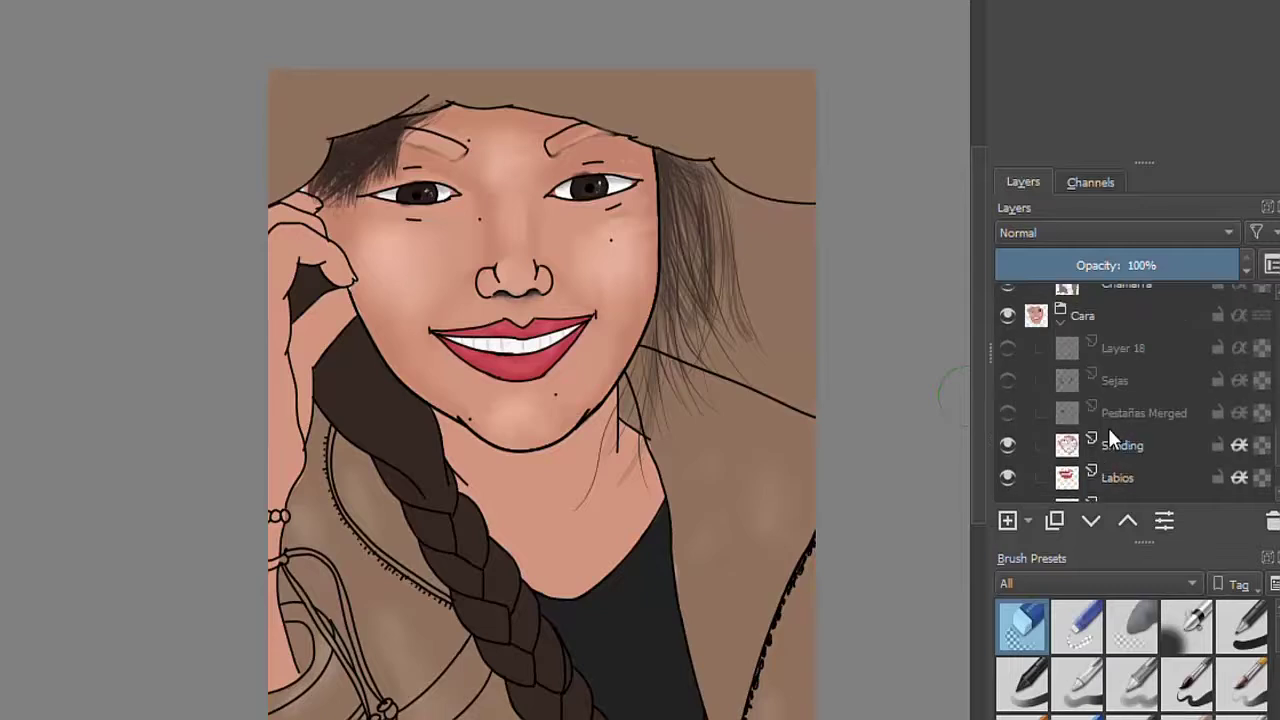
left_click(1001, 413)
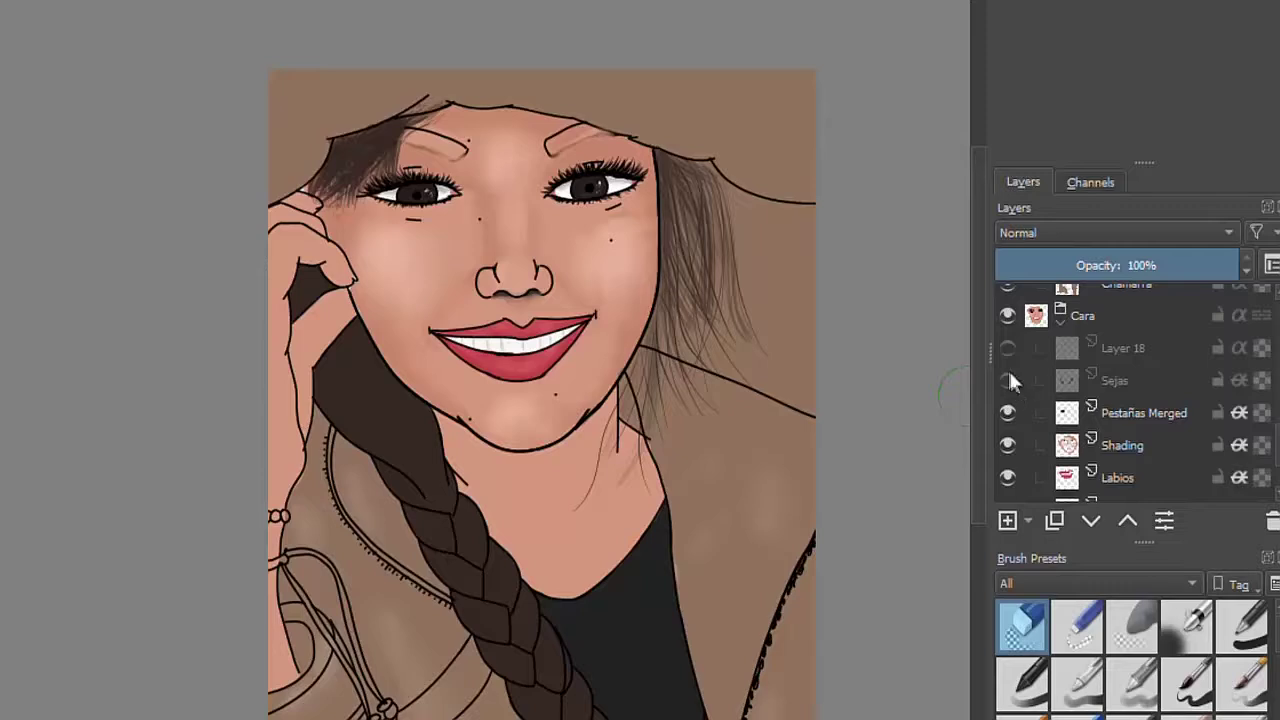
left_click(1008, 380)
left_click(1008, 348)
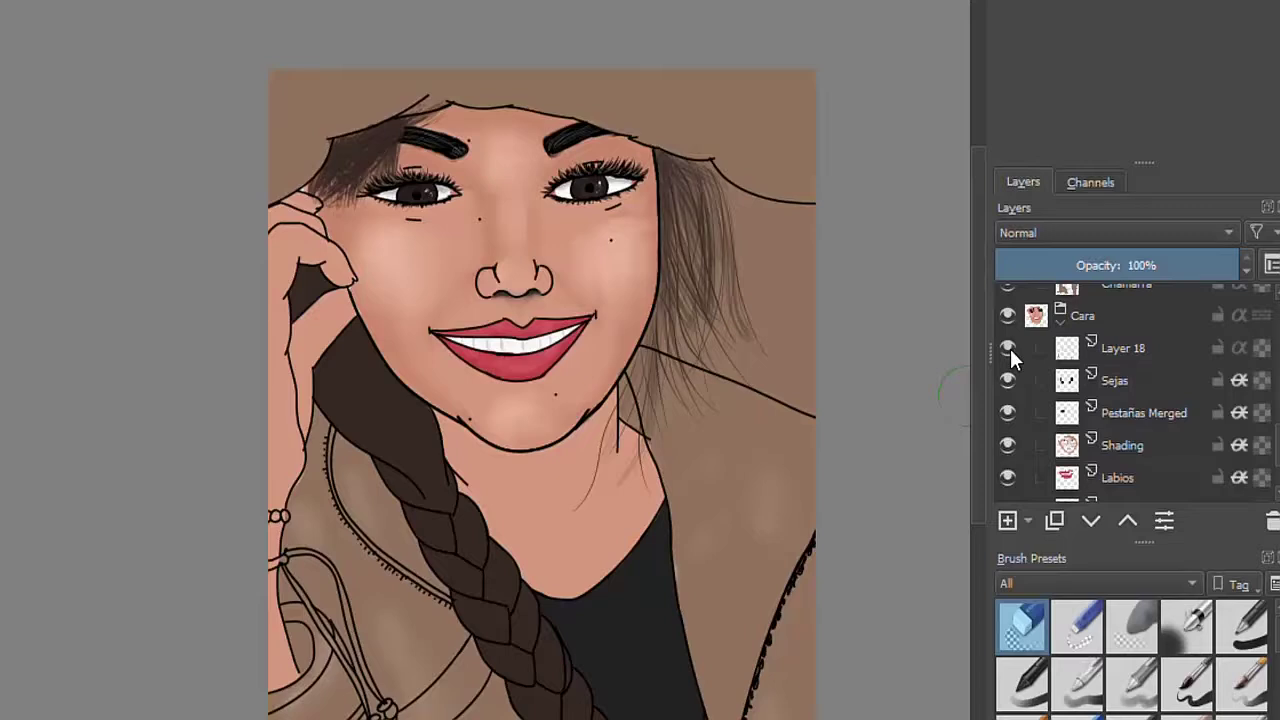
scroll(1038, 396, "up", 2)
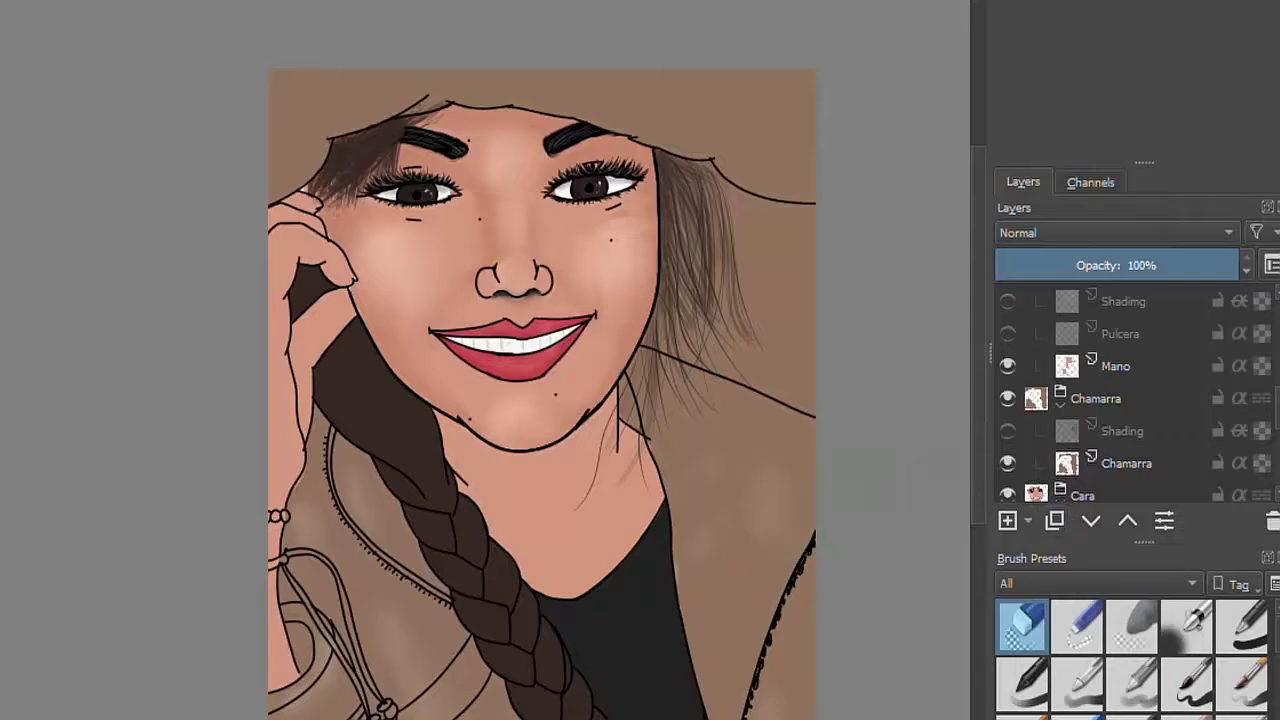
Show the Chamarra Shading layer and the Pulcera bracelet layer in the Mano group.
left_click(1007, 432)
left_click(1007, 432)
left_click(1007, 432)
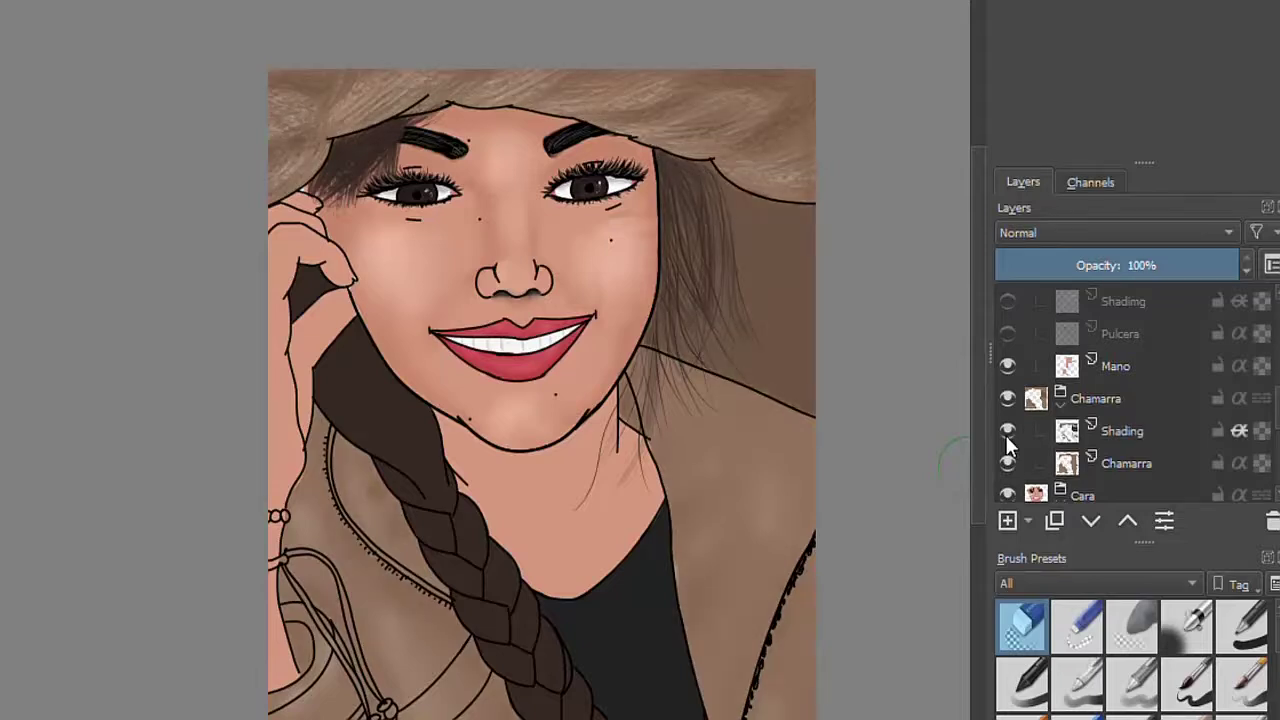
scroll(1007, 445, "up", 3)
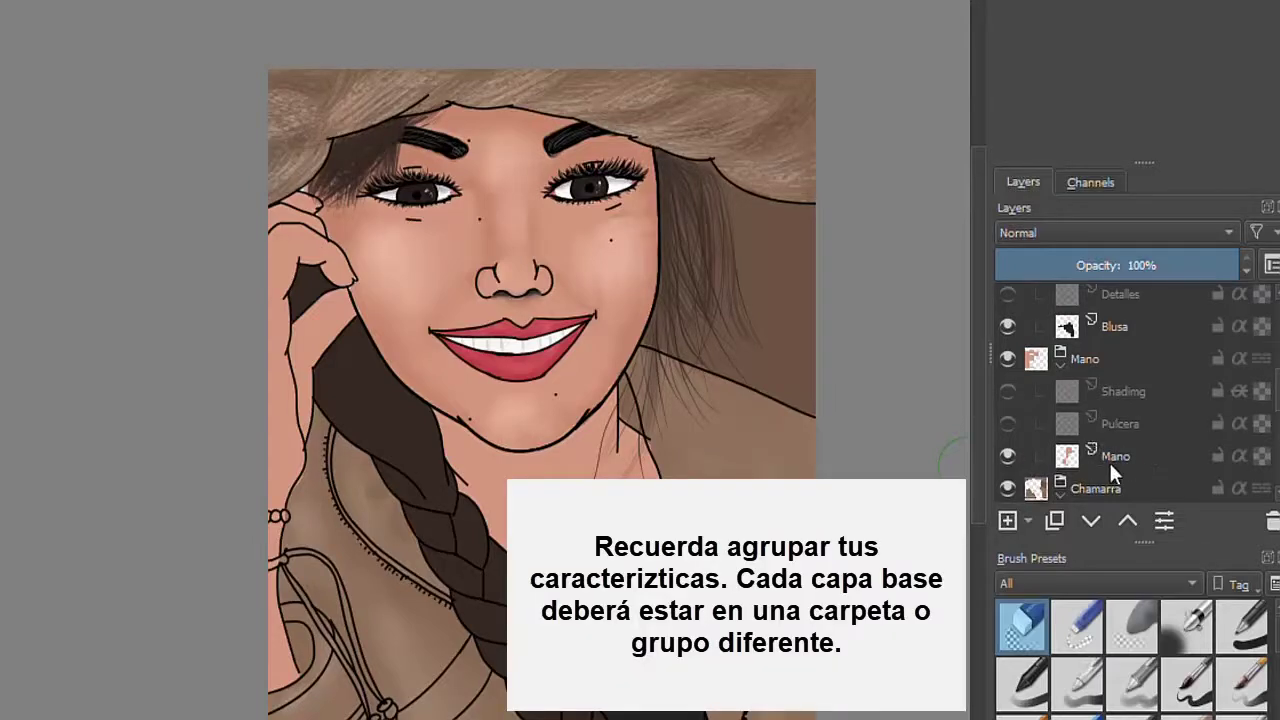
left_click(1004, 422)
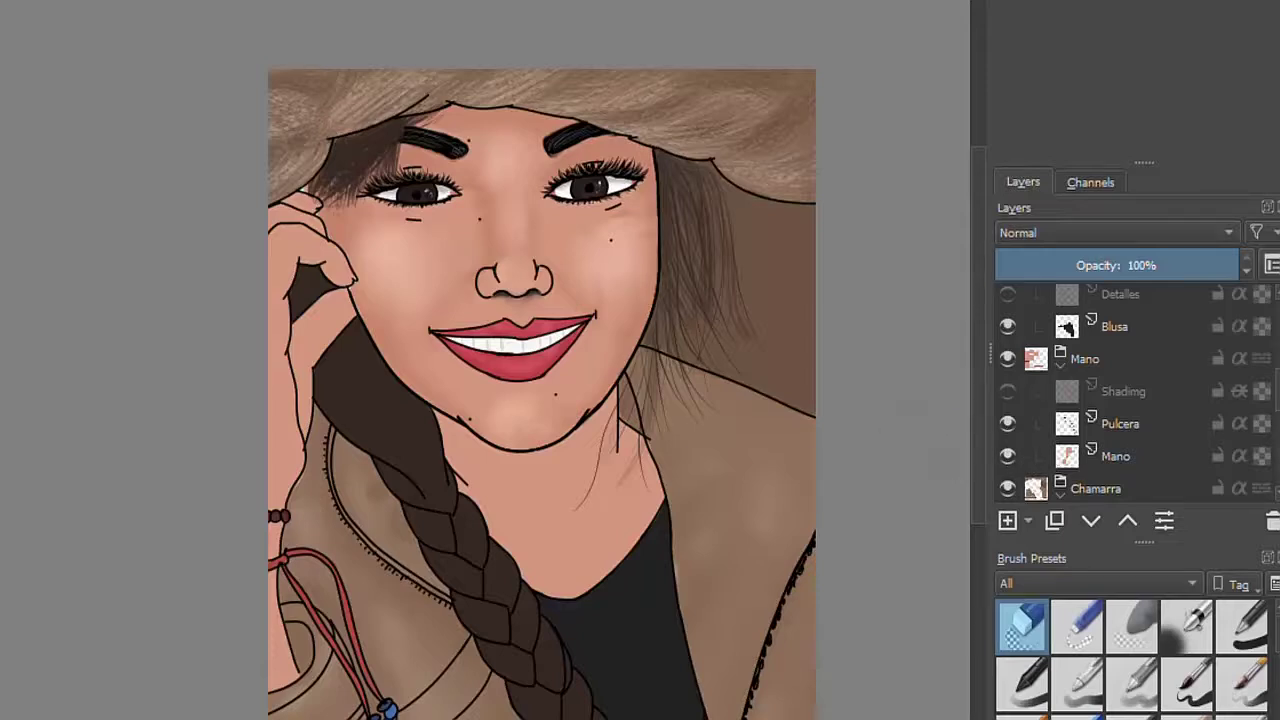
Show the hand shading and the blouse's blue and pink pattern layers.
left_click(1008, 391)
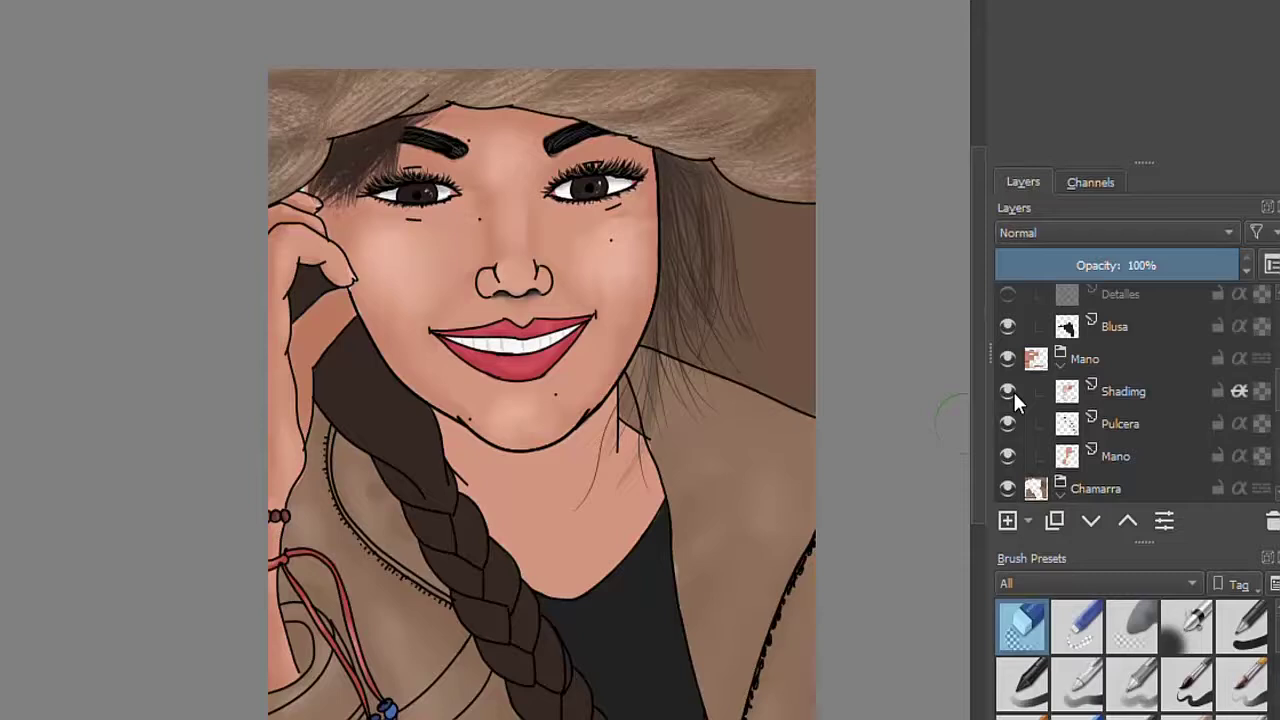
scroll(1100, 405, "up", 3)
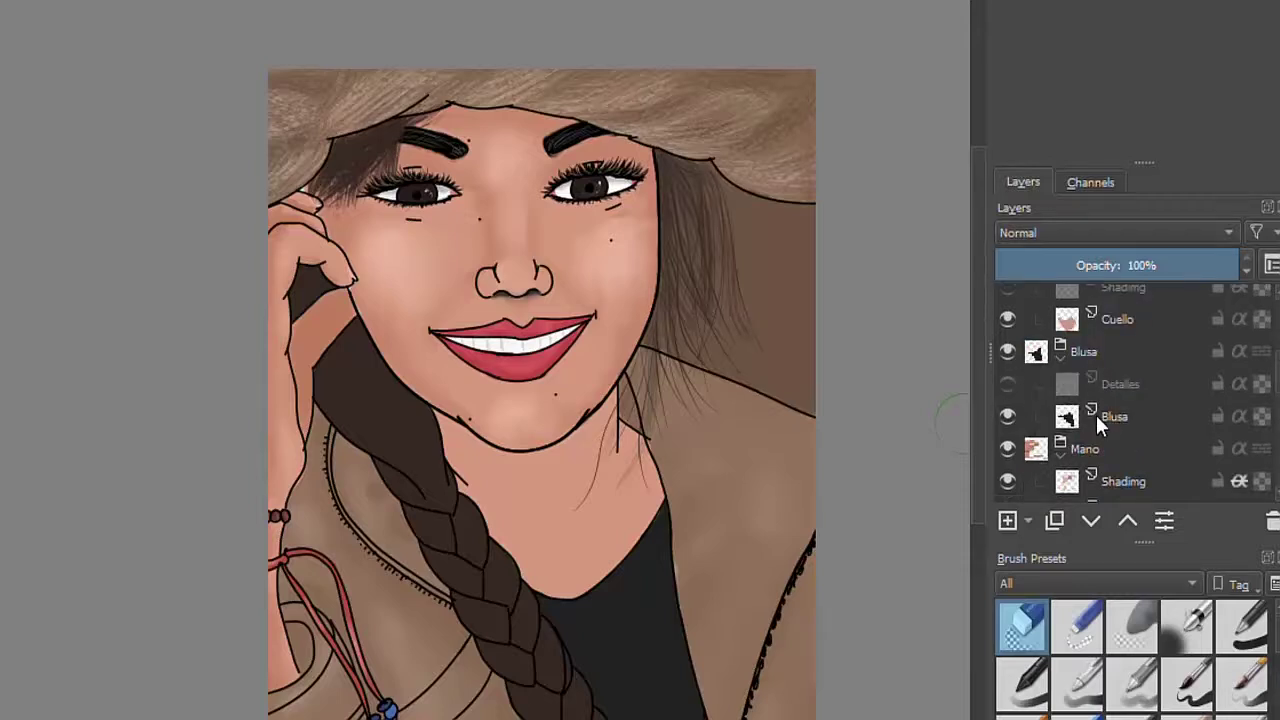
left_click(1007, 384)
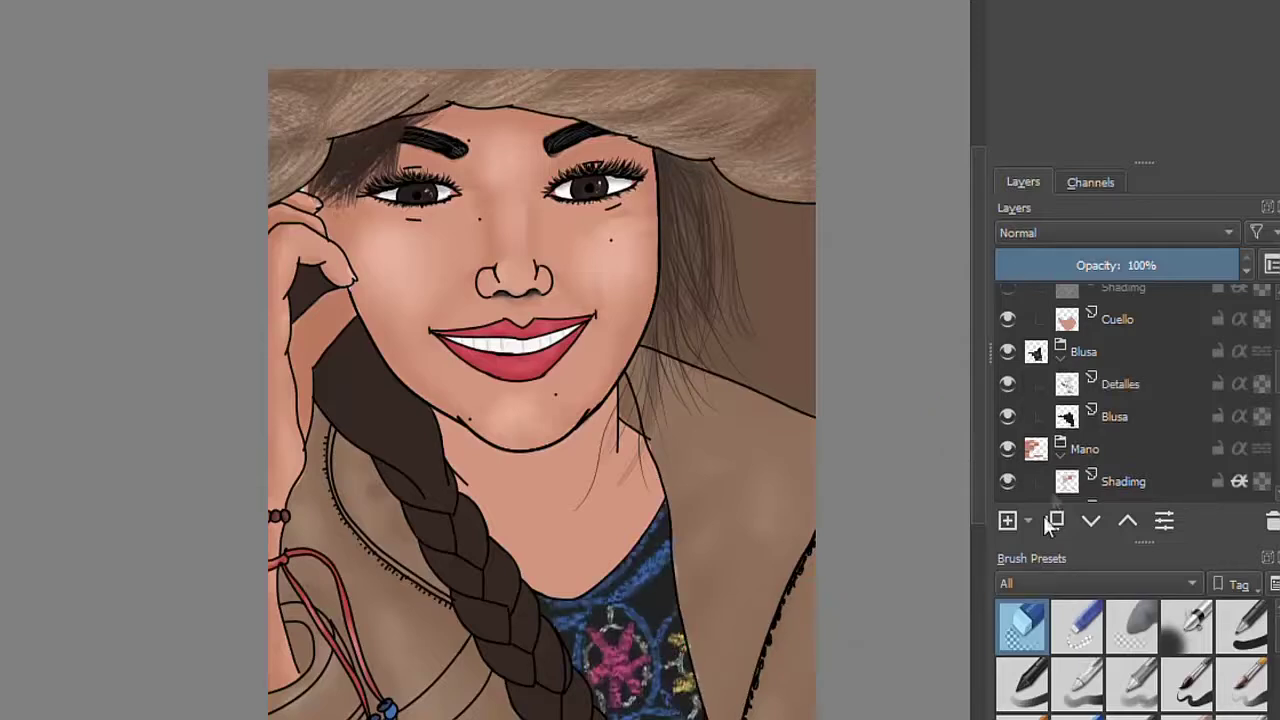
scroll(1068, 474, "up", 3)
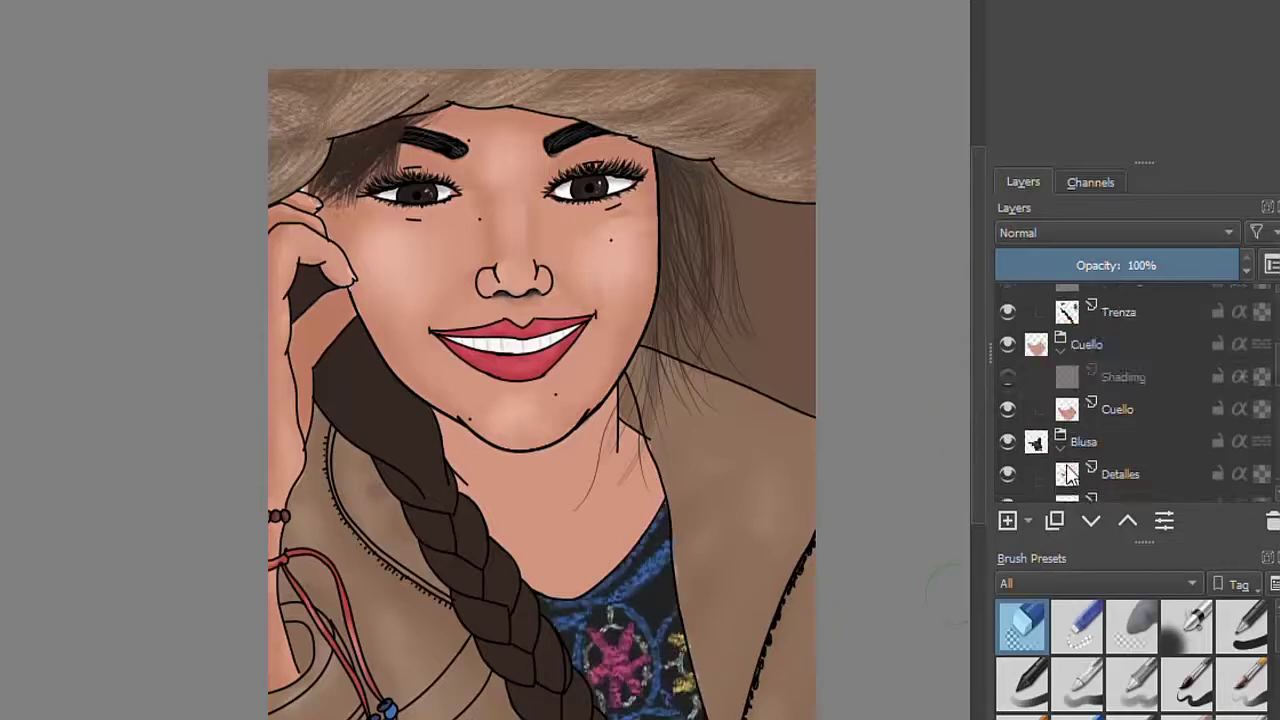
Check the Cuello layer and show its neck Shading layer.
left_click(1008, 407)
left_click(1008, 406)
left_click(1008, 378)
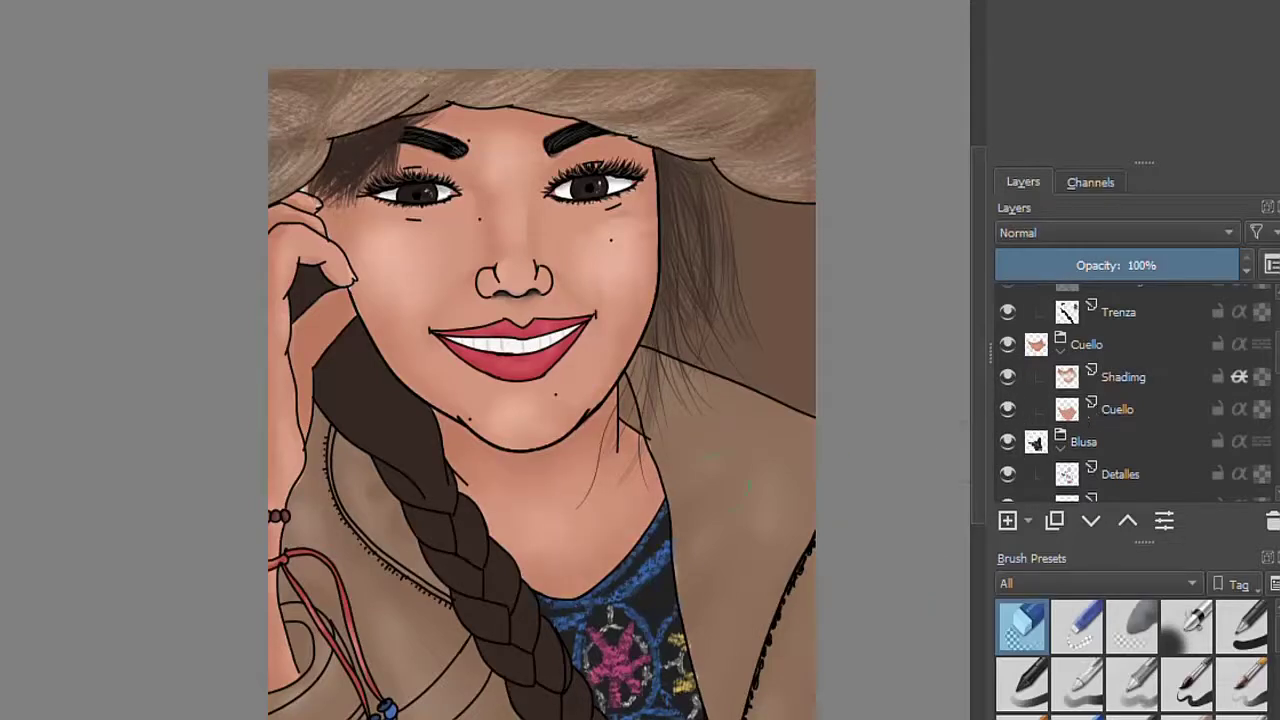
scroll(1102, 414, "up", 3)
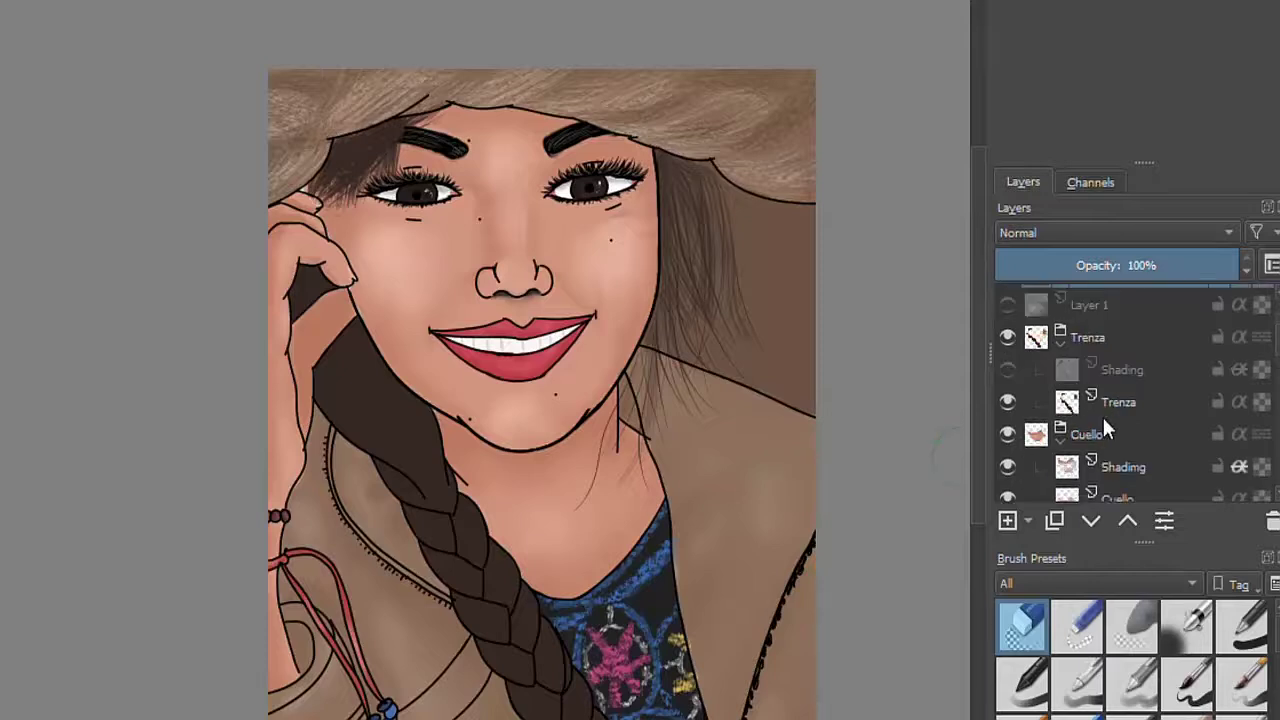
Check the Trenza braid layer and show its Shading layer.
left_click(1007, 401)
left_click(1007, 401)
left_click(1007, 369)
scroll(1075, 383, "up", 2)
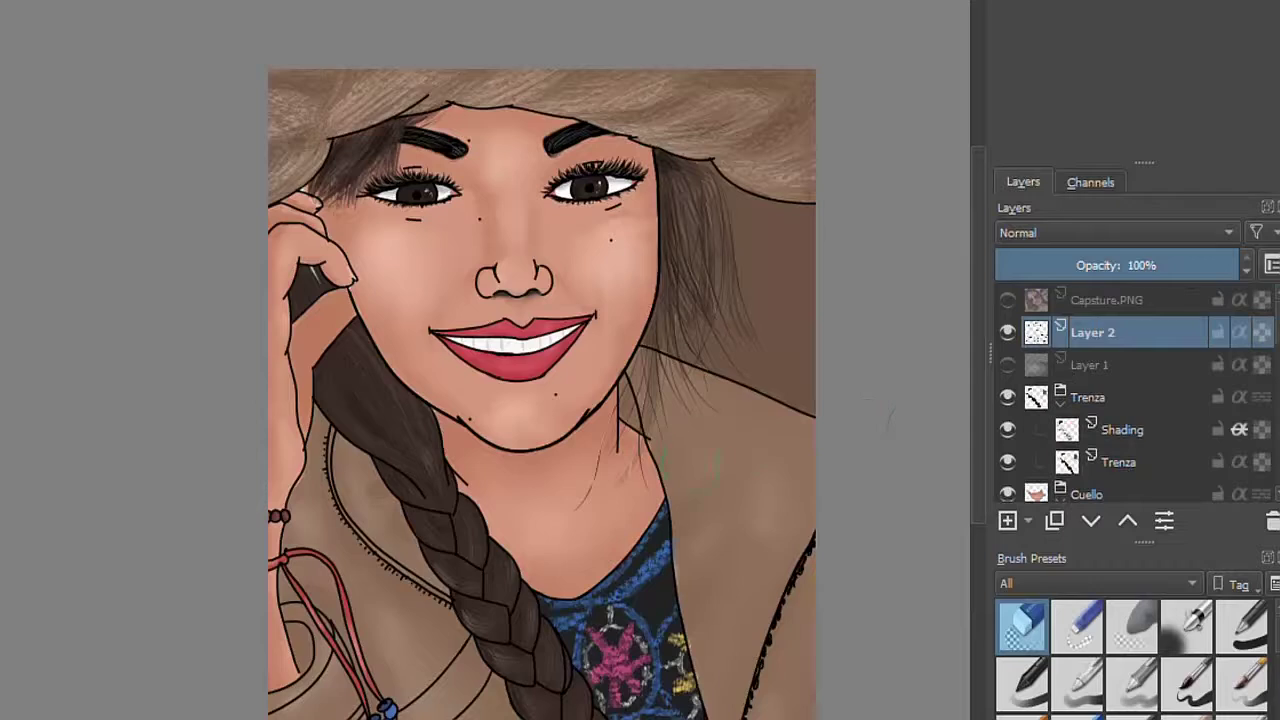
scroll(664, 483, "down", 1)
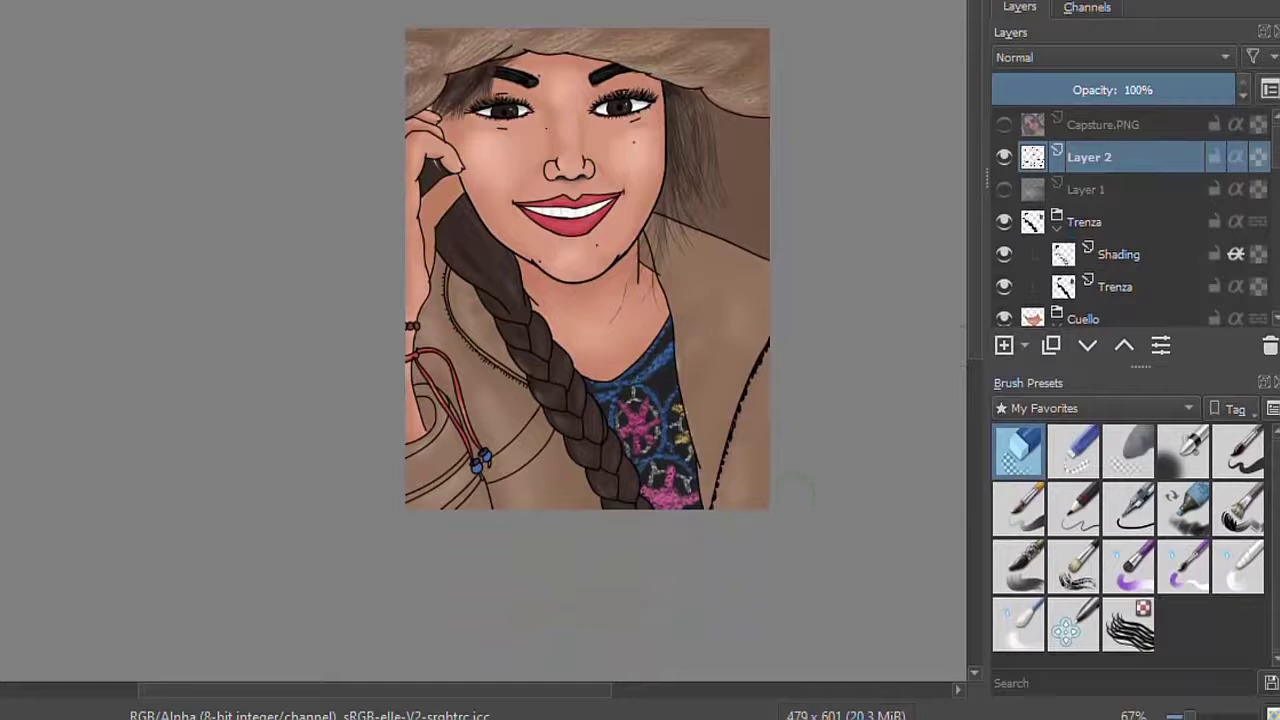
Switch the active brush from the eraser to the ink pen preset.
left_click(1145, 510)
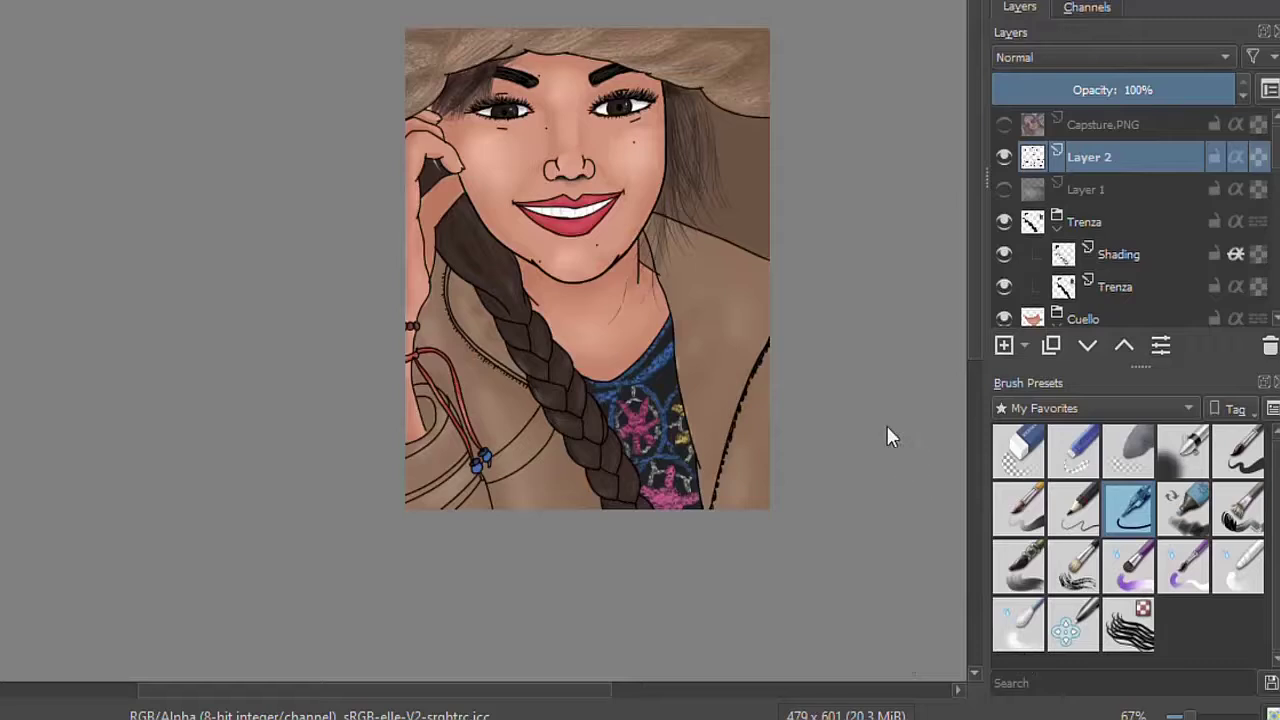
Pick the bottom-left preset in the Brush Presets docker as the active brush.
left_click(1018, 625)
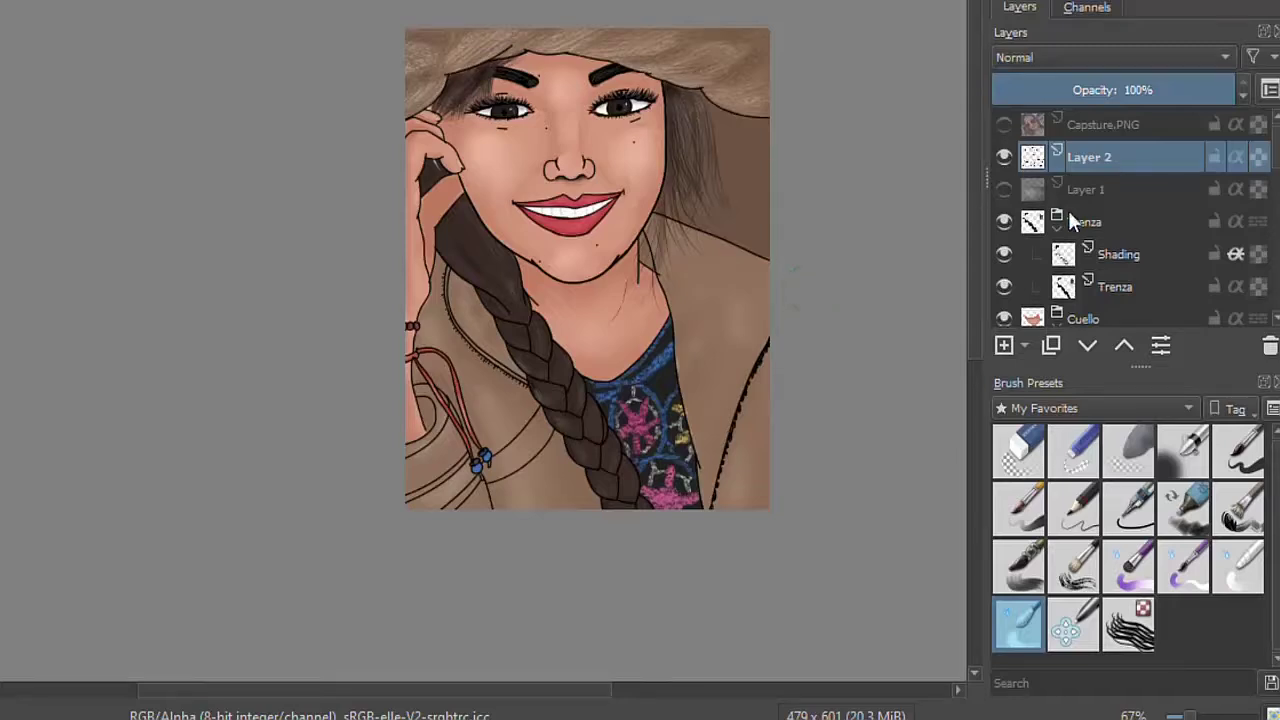
Select the cara layer in the Cara group and Alt-click its eye to isolate it.
scroll(1099, 263, "down", 3)
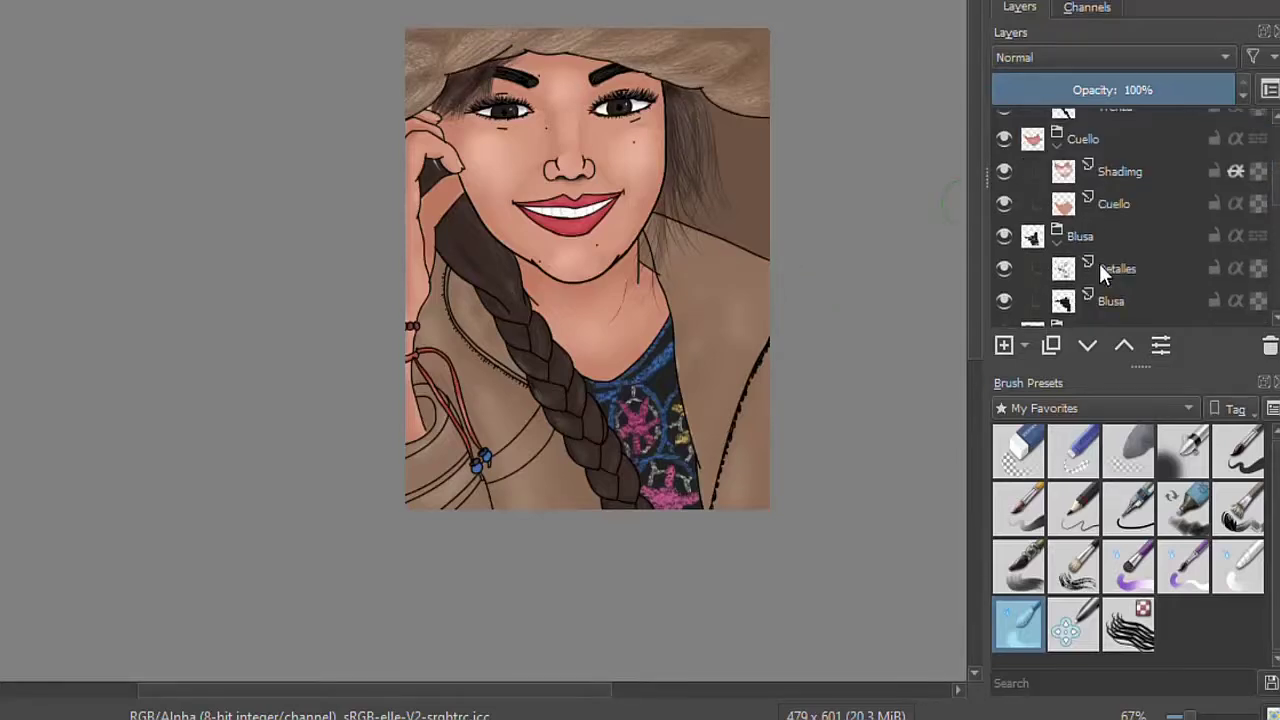
scroll(1097, 261, "down", 2)
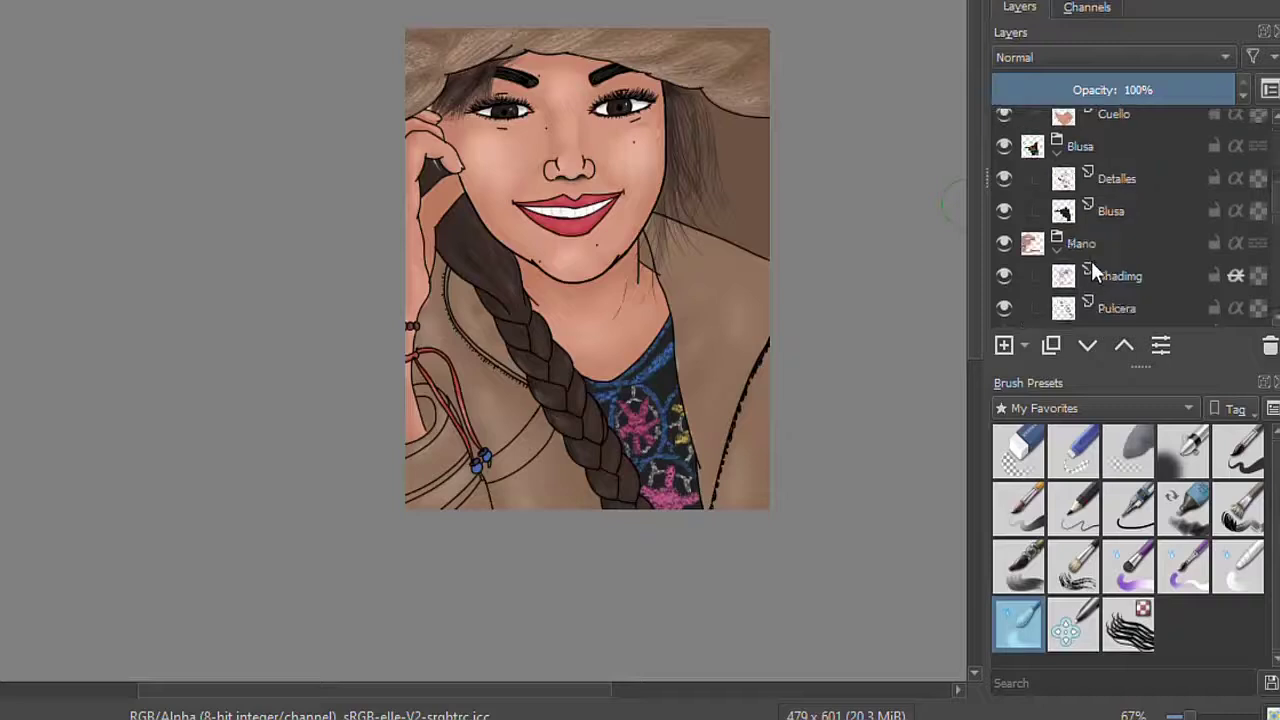
scroll(1091, 261, "down", 3)
scroll(1091, 261, "down", 3)
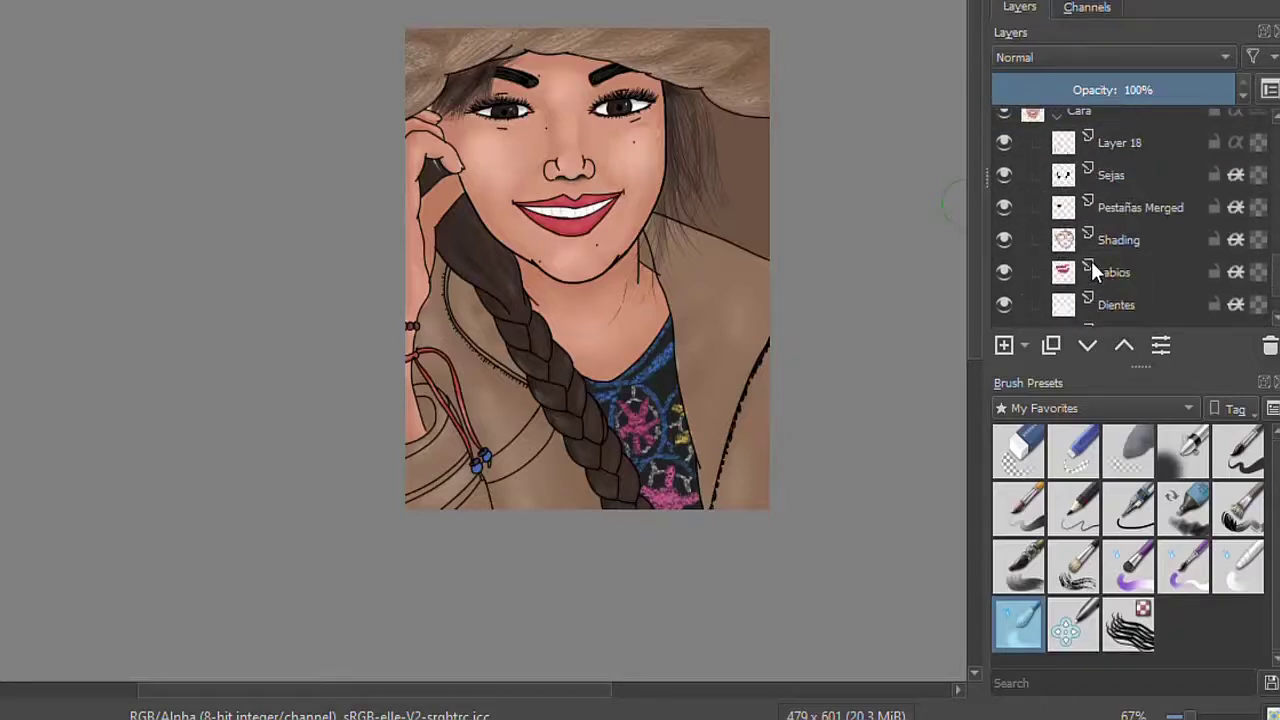
scroll(1091, 261, "down", 1)
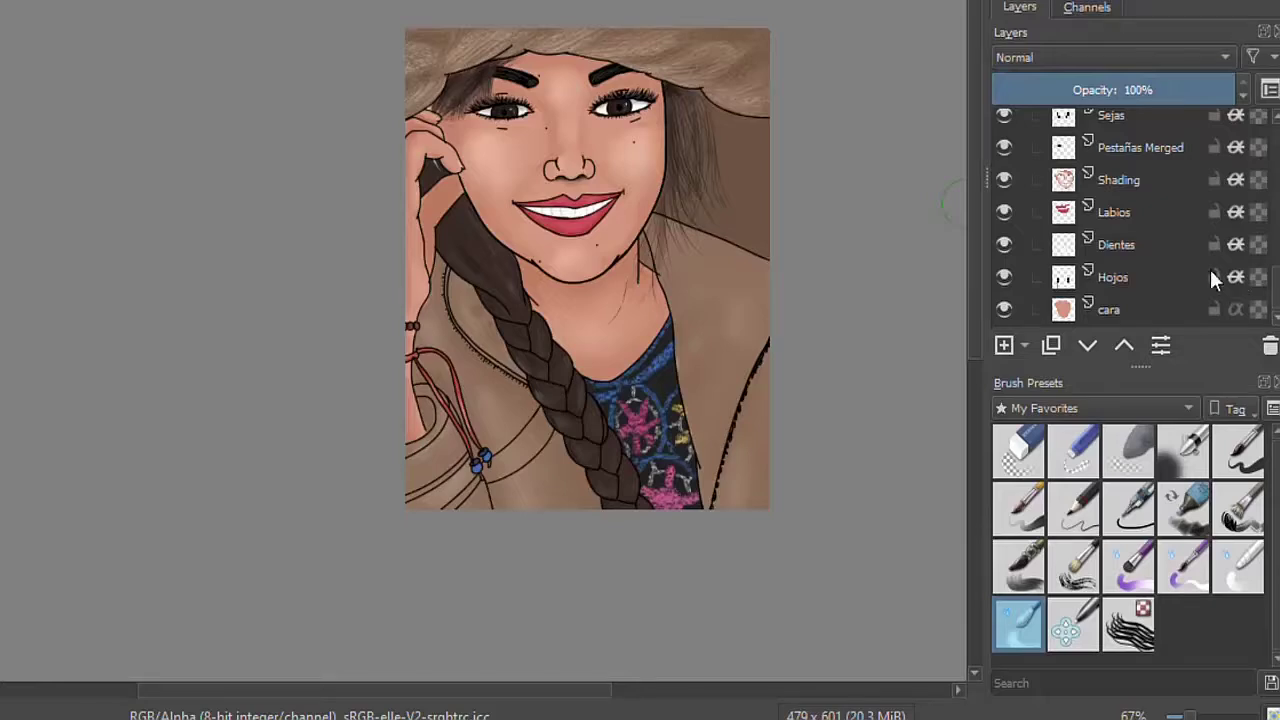
left_click(1133, 311)
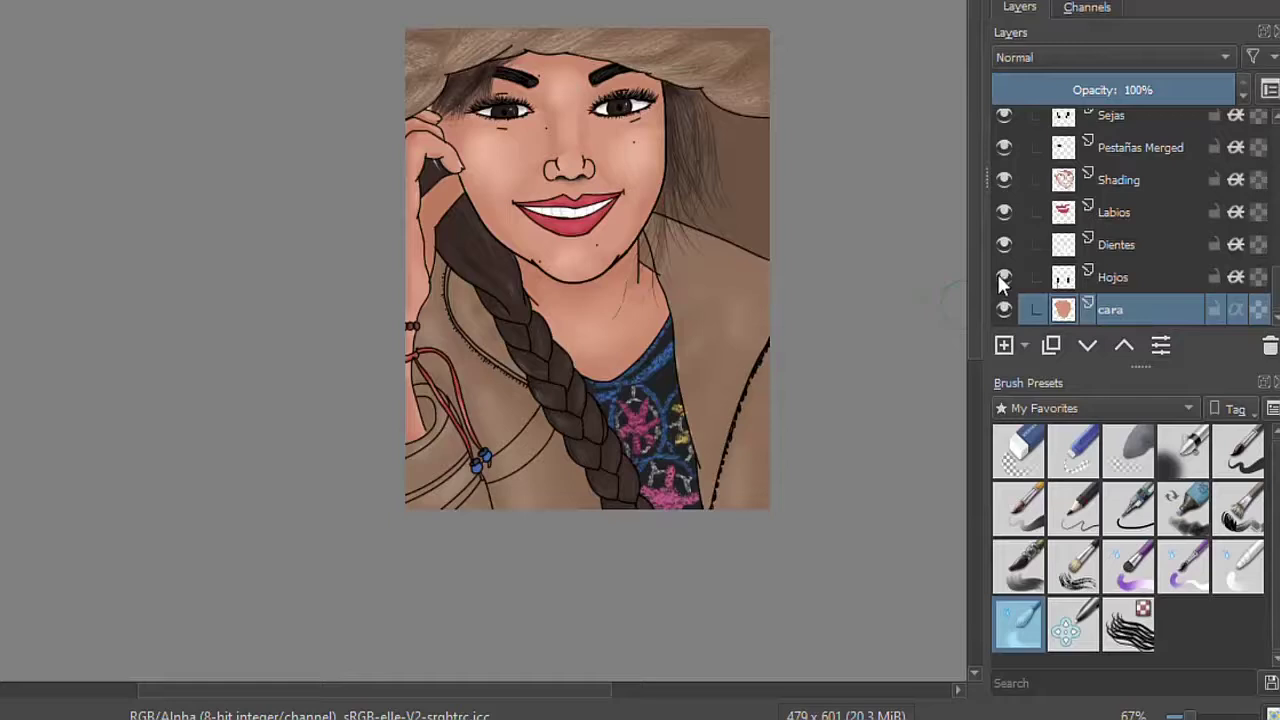
scroll(1026, 244, "down", 1)
scroll(1026, 242, "up", 3)
scroll(1024, 239, "down", 2)
left_click(1004, 309, "shift")
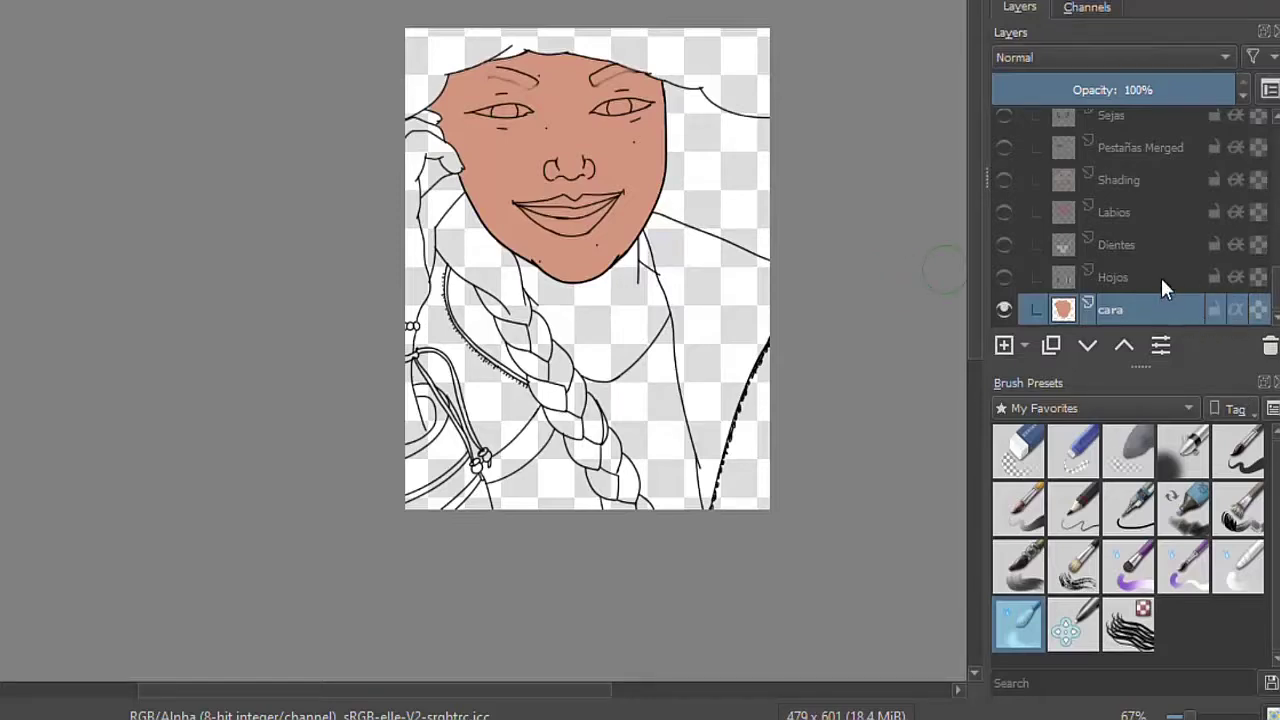
Show the Cara group's Shading layer and choose the dark ink brush preset.
scroll(1160, 275, "up", 1)
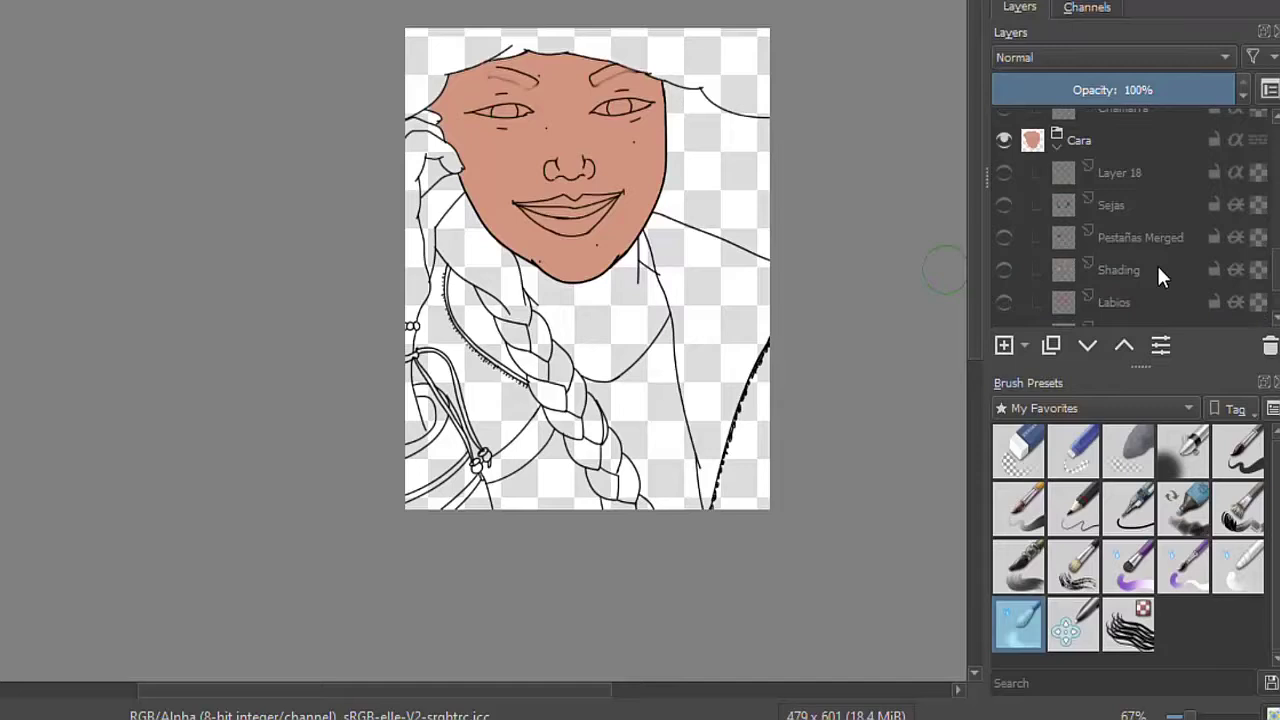
left_click(1004, 269)
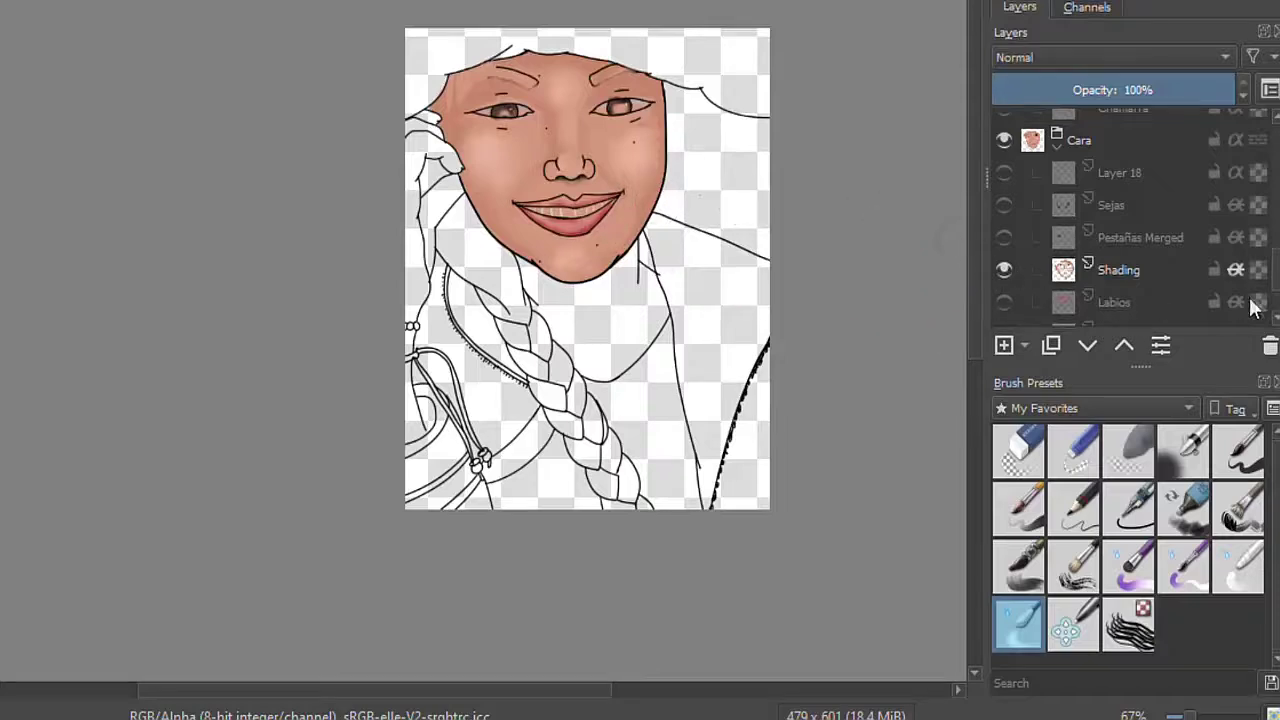
scroll(1123, 297, "down", 1)
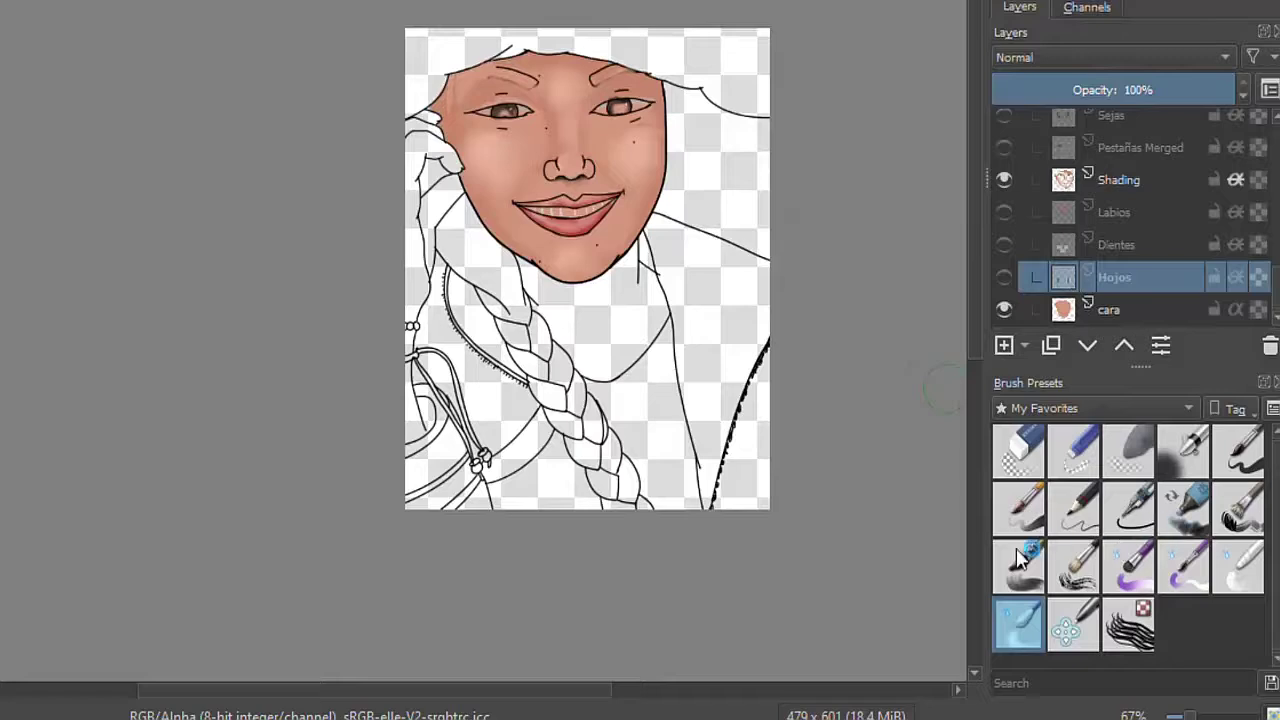
left_click(1238, 452)
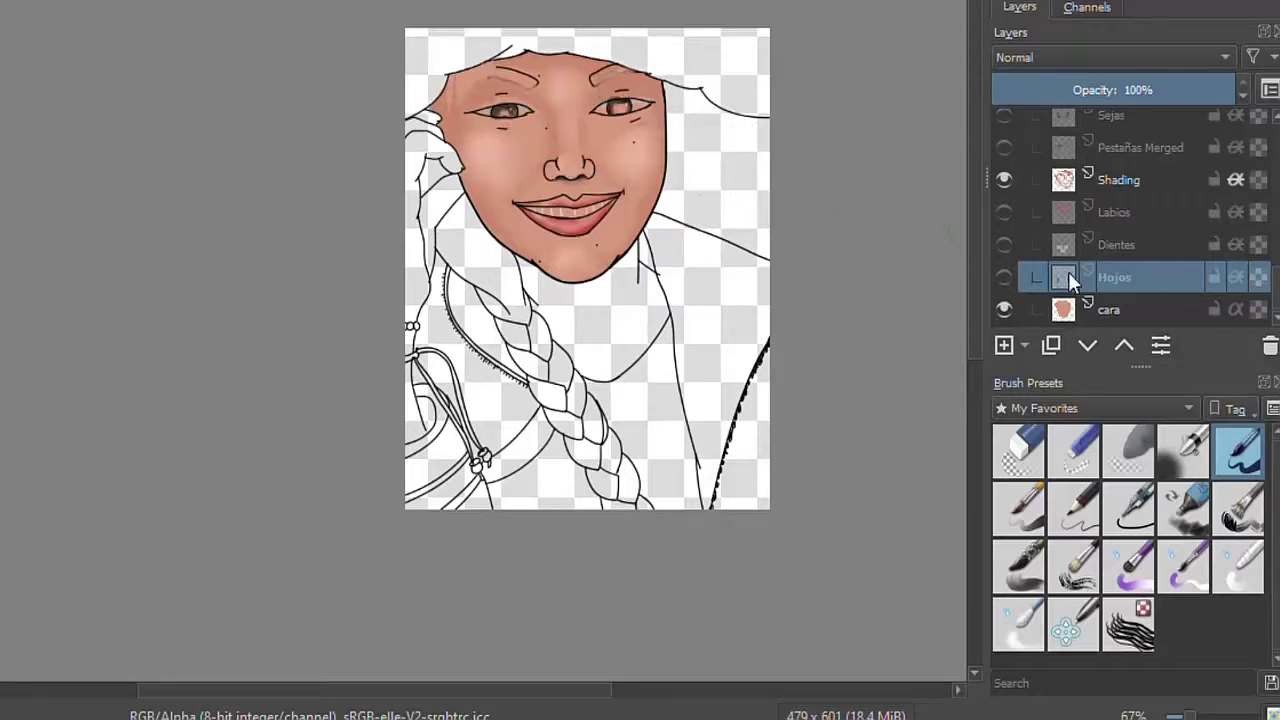
Paint green strokes across the eye, nose, cheeks and mouth on the face Shading layer.
left_click(1150, 178)
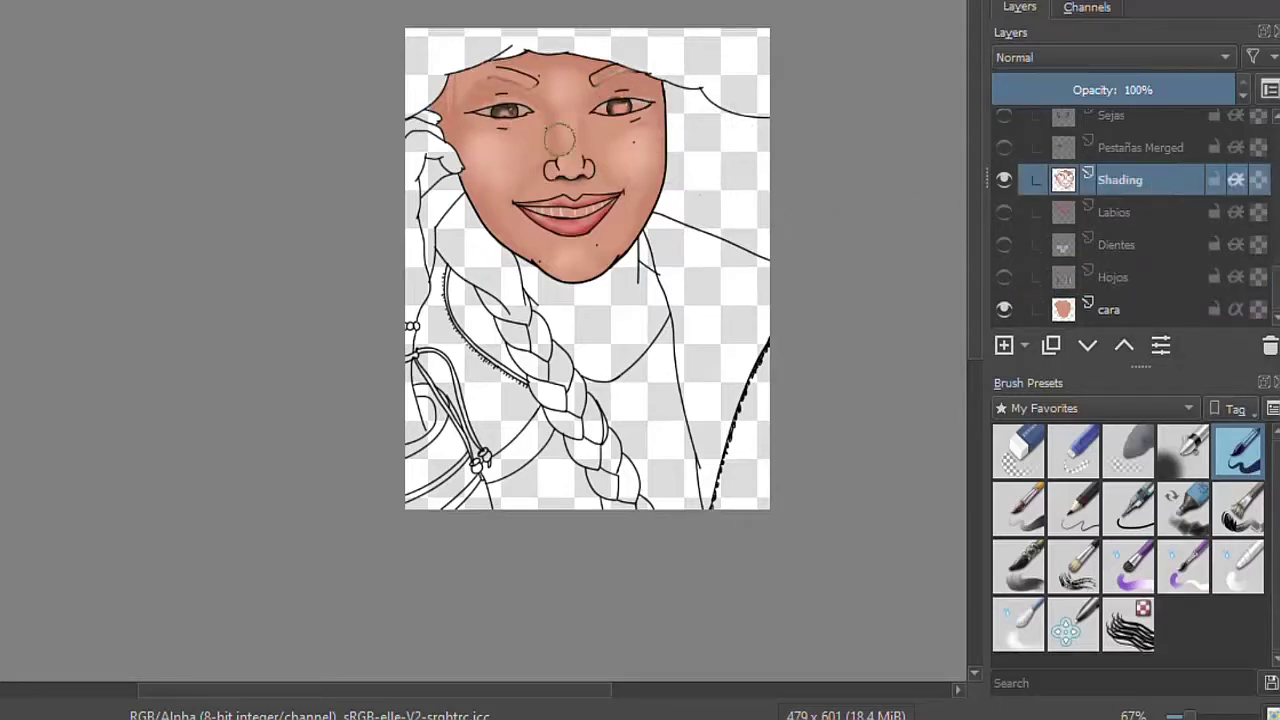
left_click_drag(535, 140, 660, 170)
left_click_drag(565, 95, 655, 118)
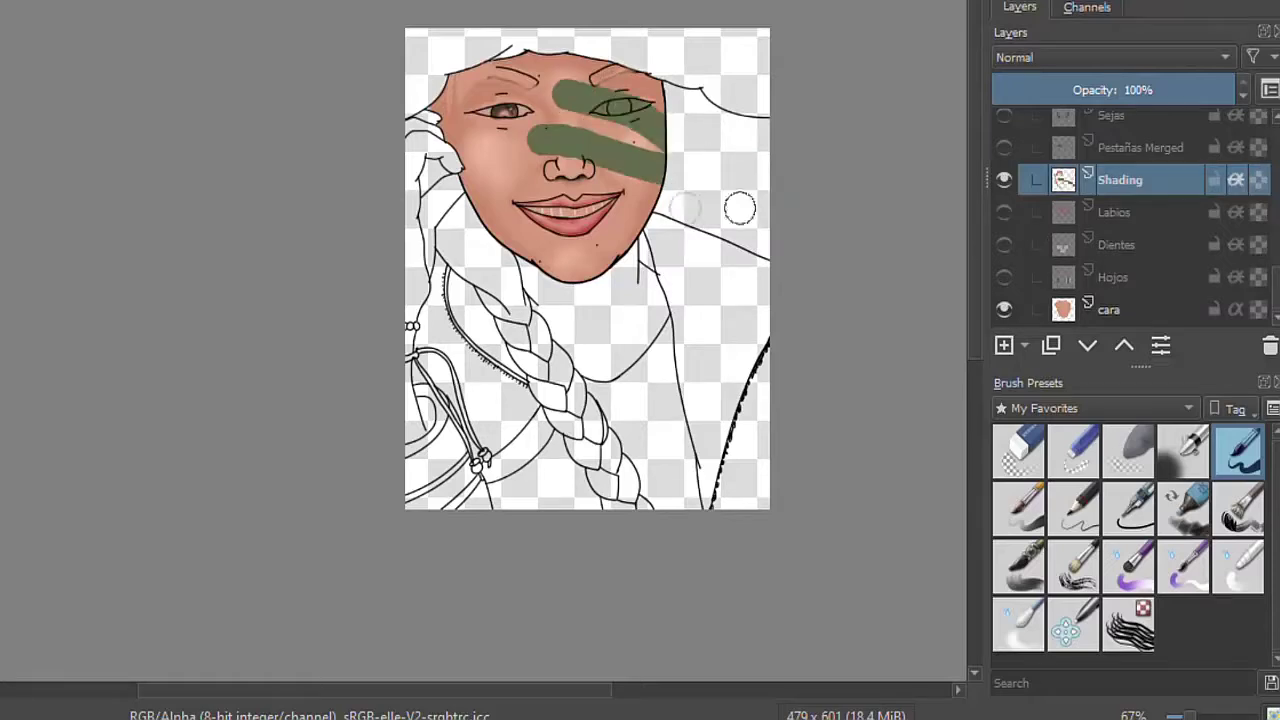
left_click_drag(502, 188, 632, 238)
left_click_drag(592, 176, 655, 218)
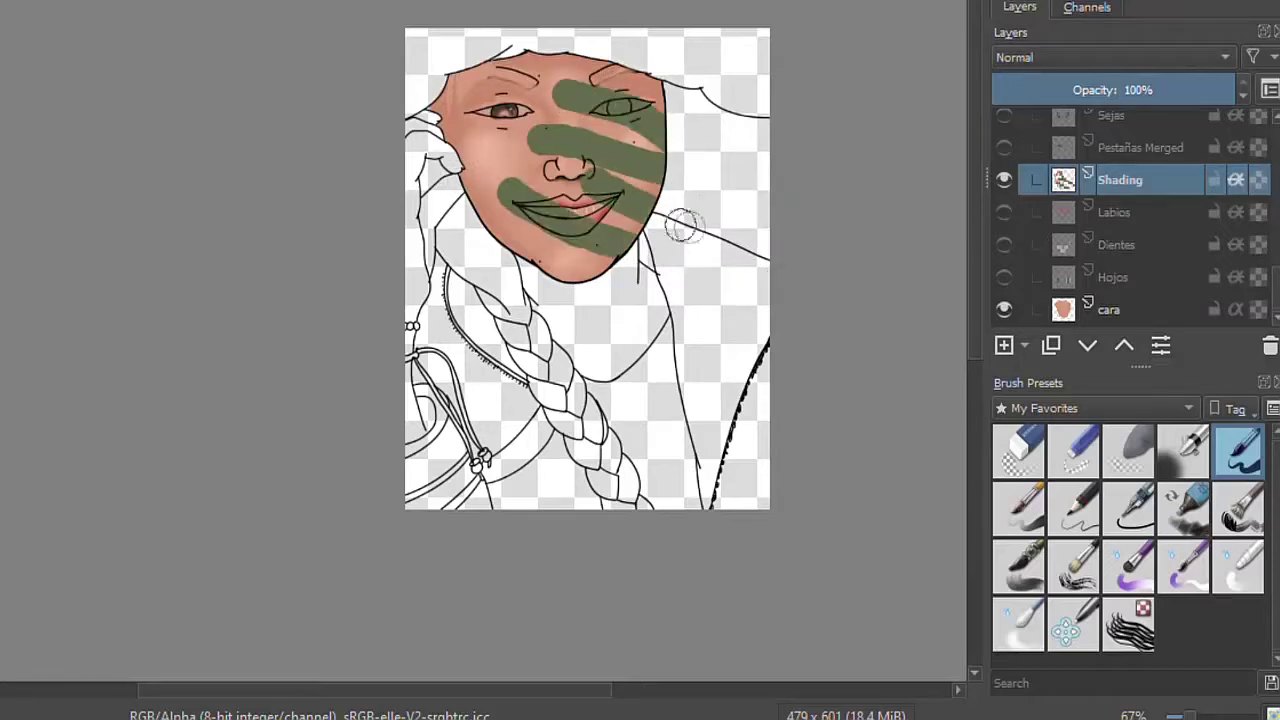
left_click_drag(645, 85, 500, 240)
left_click_drag(460, 200, 620, 60)
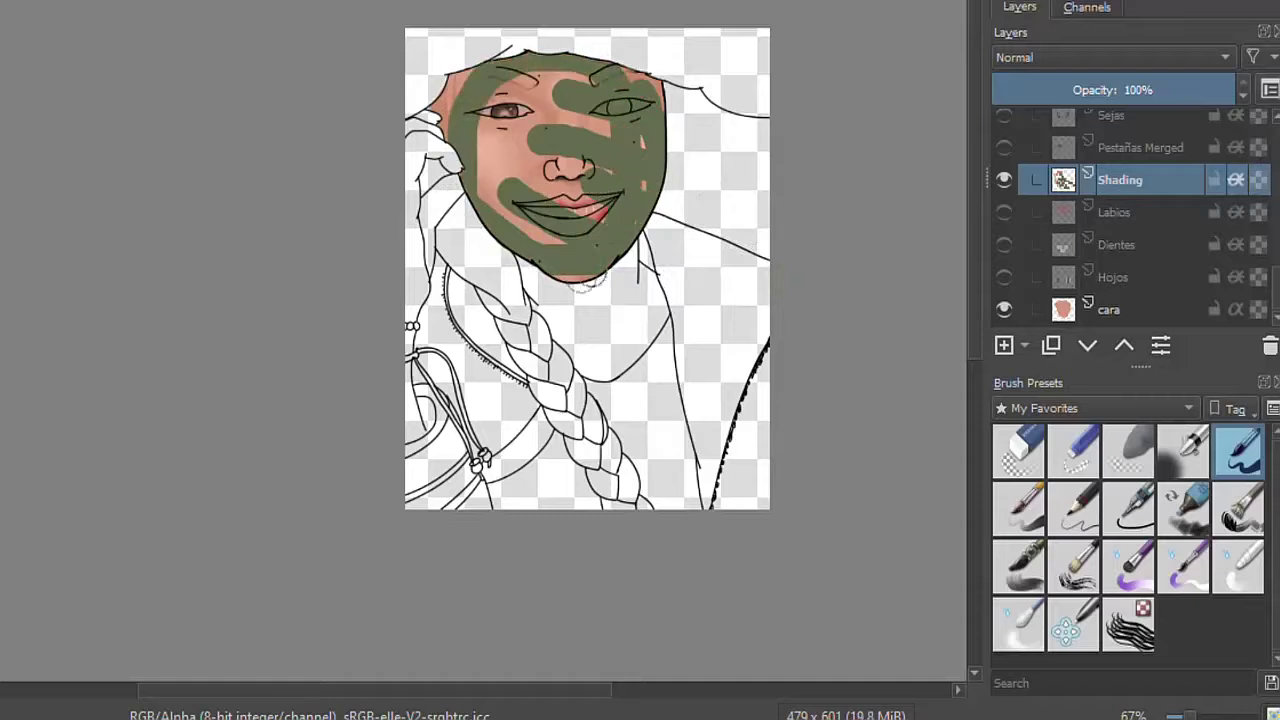
mouse_move(600, 130)
left_mouse_down()
mouse_move(500, 190)
mouse_move(505, 205)
left_mouse_up()
left_click_drag(575, 160, 530, 230)
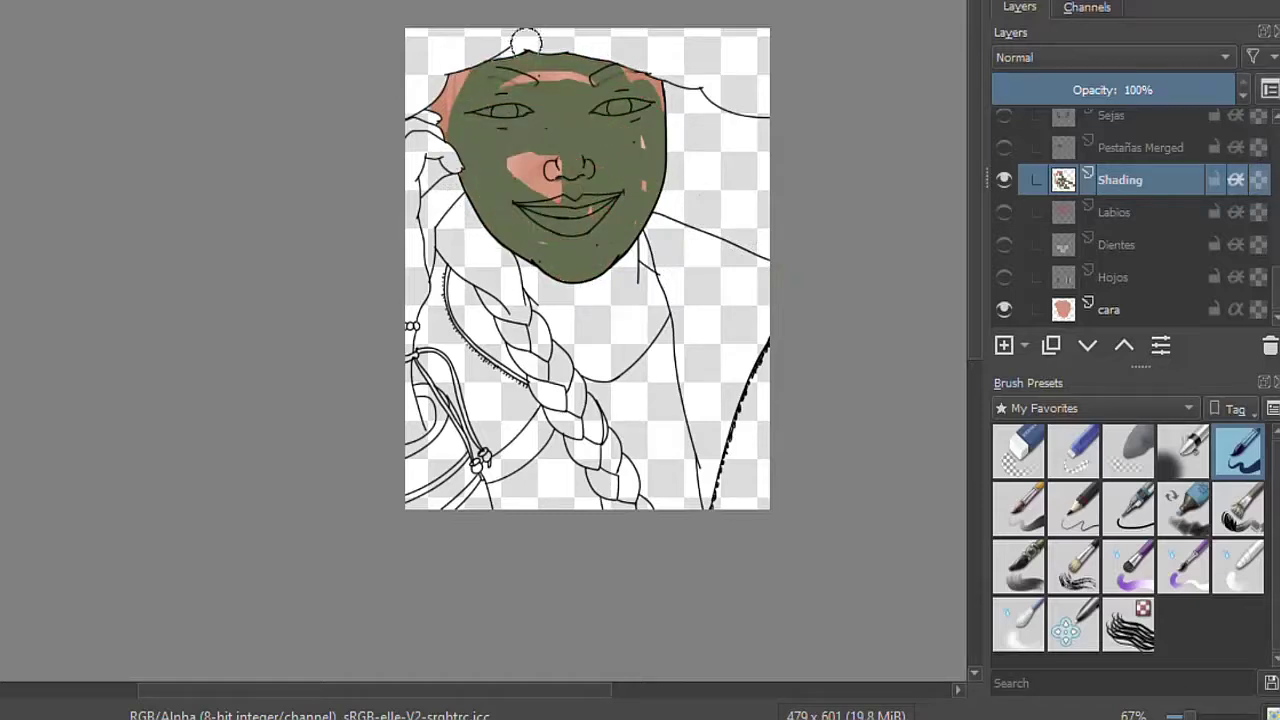
Cover the remaining pink patches on forehead, cheek and nose, then undo most of the green.
mouse_move(436, 155)
left_mouse_down()
mouse_move(462, 68)
mouse_move(598, 74)
mouse_move(660, 105)
left_mouse_up()
left_click_drag(643, 182, 643, 192)
left_click_drag(642, 136, 642, 148)
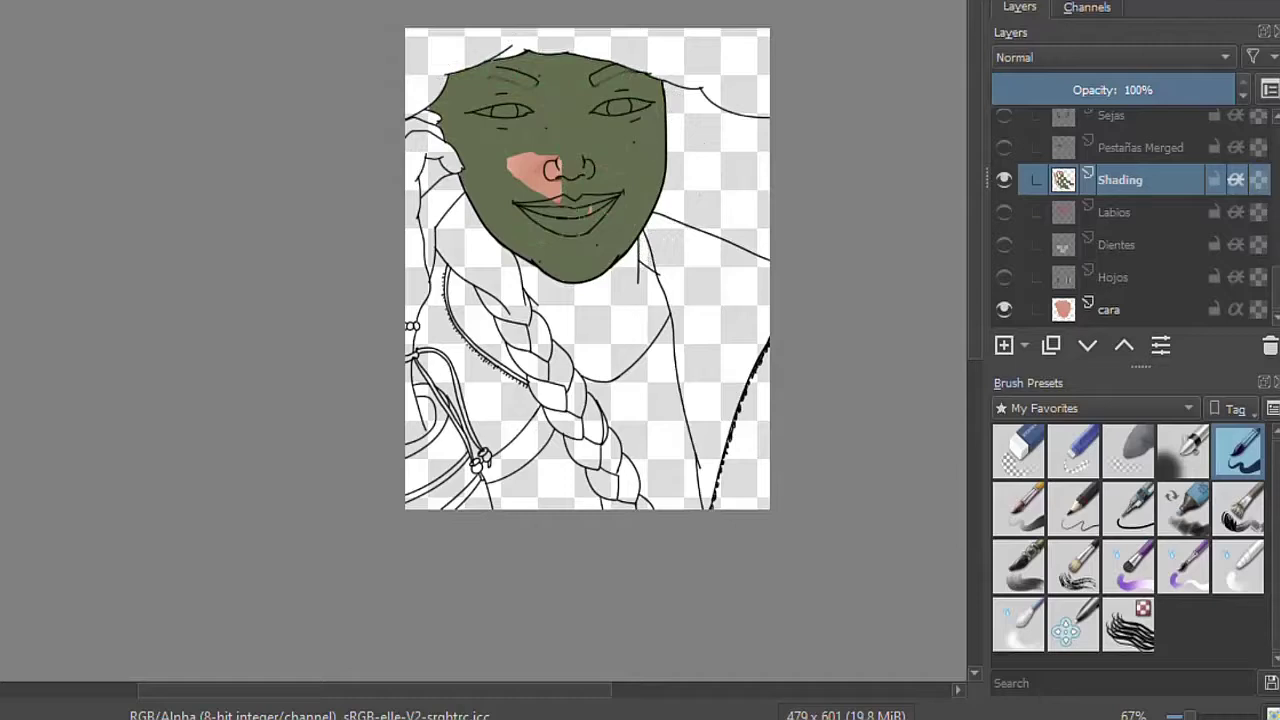
left_click_drag(520, 160, 560, 196)
left_click_drag(512, 158, 515, 174)
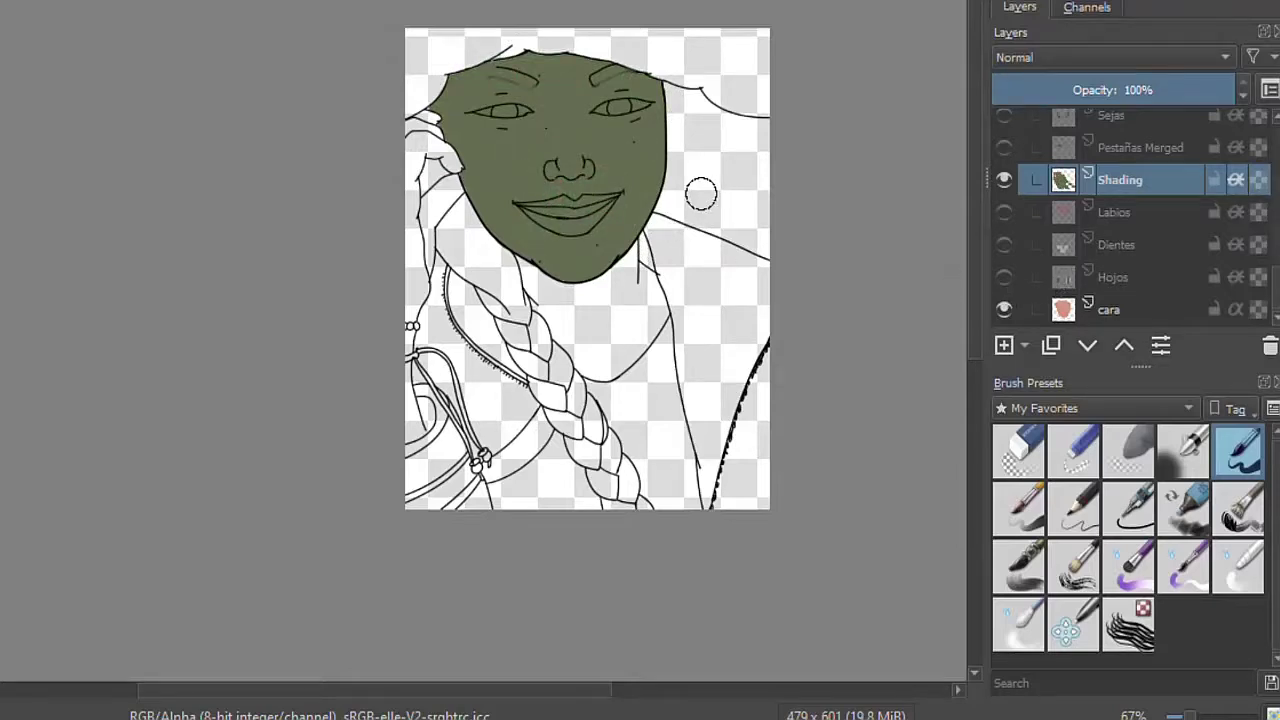
key("ctrl+z")
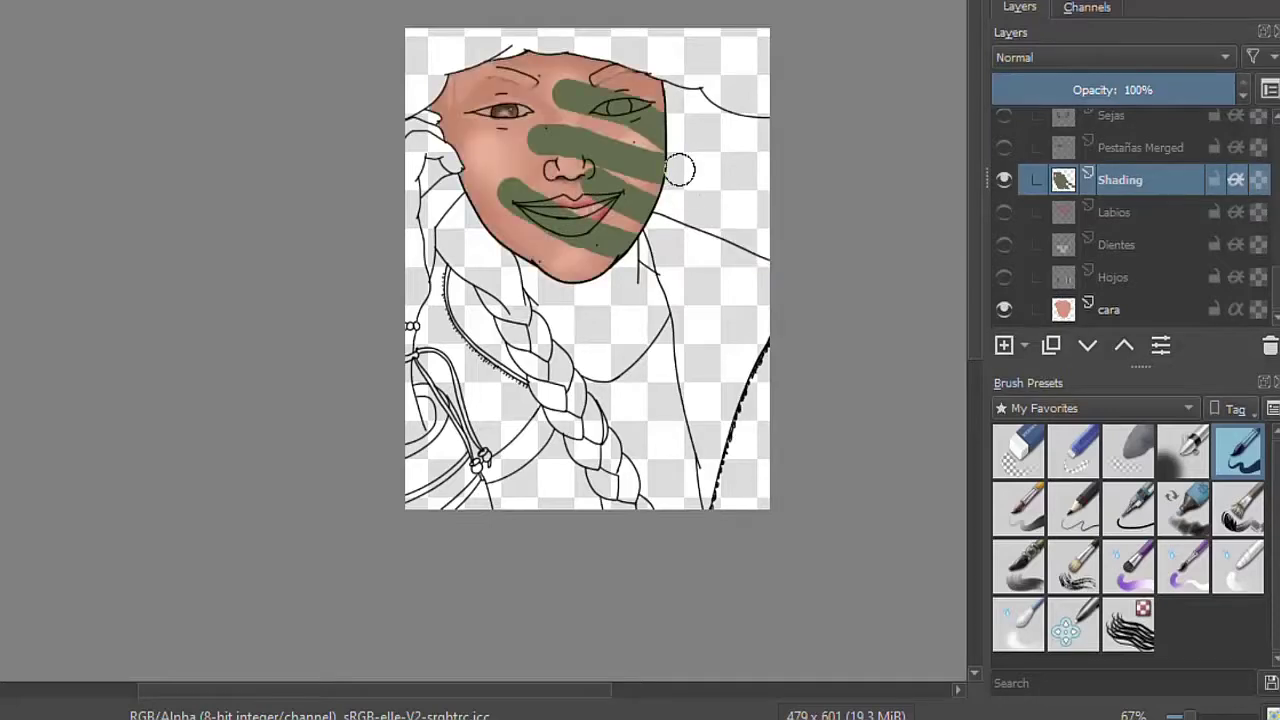
Undo the remaining green test strokes so the face shows clean skin shading, brown eyes and red lips.
key("ctrl+z")
key("ctrl+z")
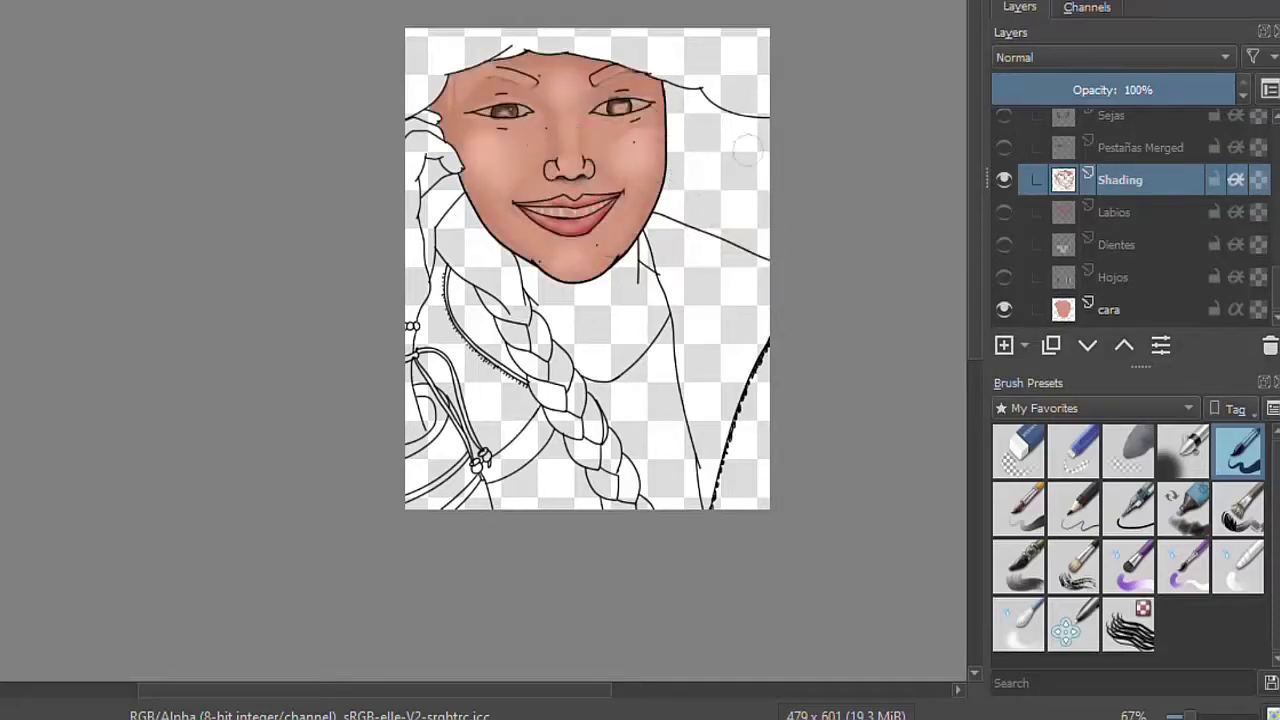